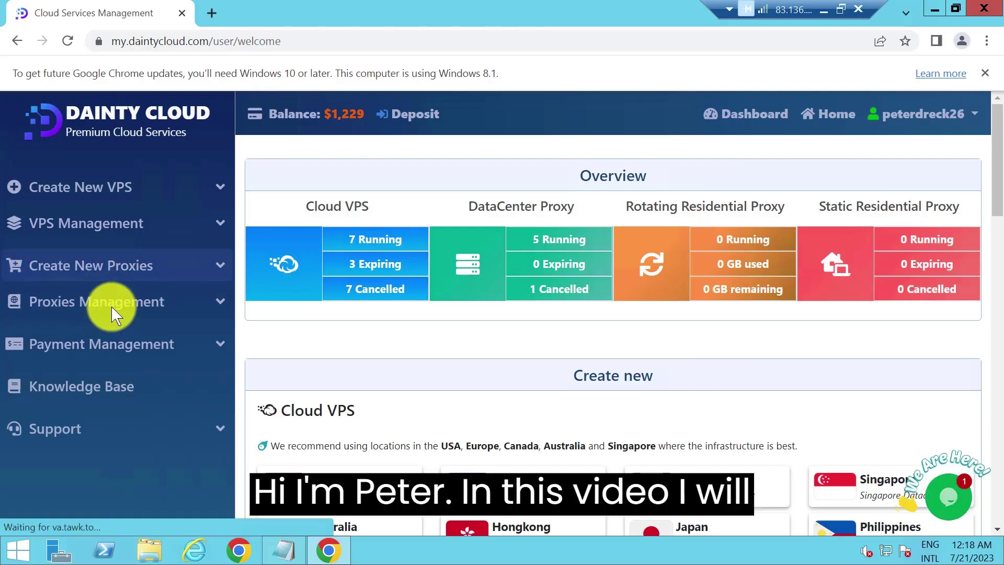
Open the Detail page of running proxy DT0778_018 under Proxies Management in Dainty Cloud
left_click(112, 310)
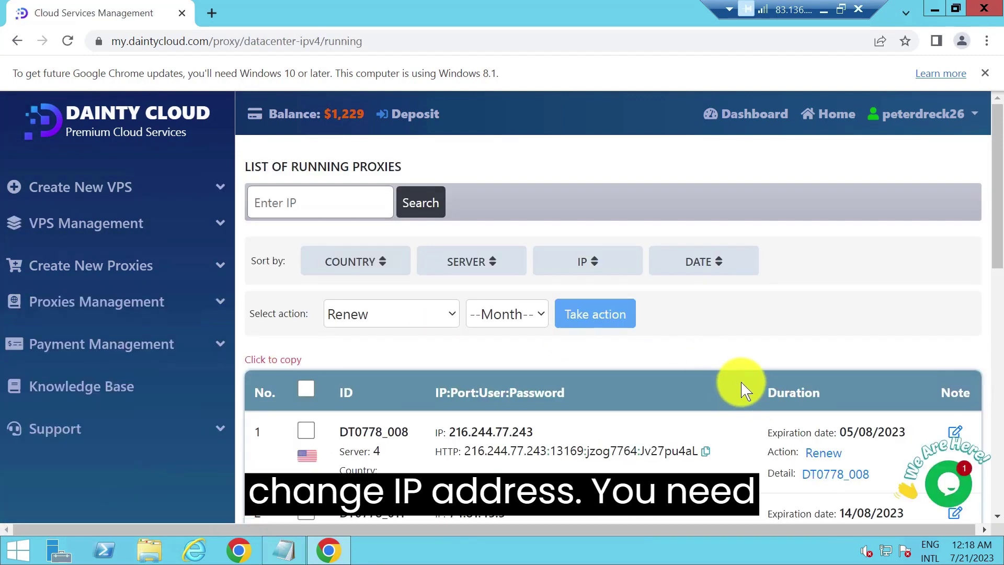
scroll(739, 384, "down", 3)
scroll(743, 386, "down", 9)
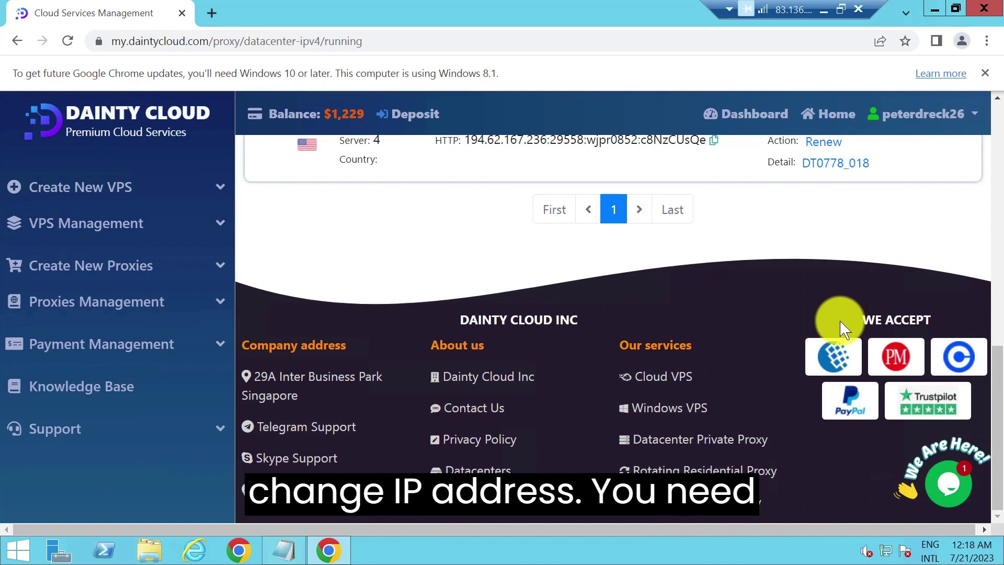
scroll(809, 272, "up", 3)
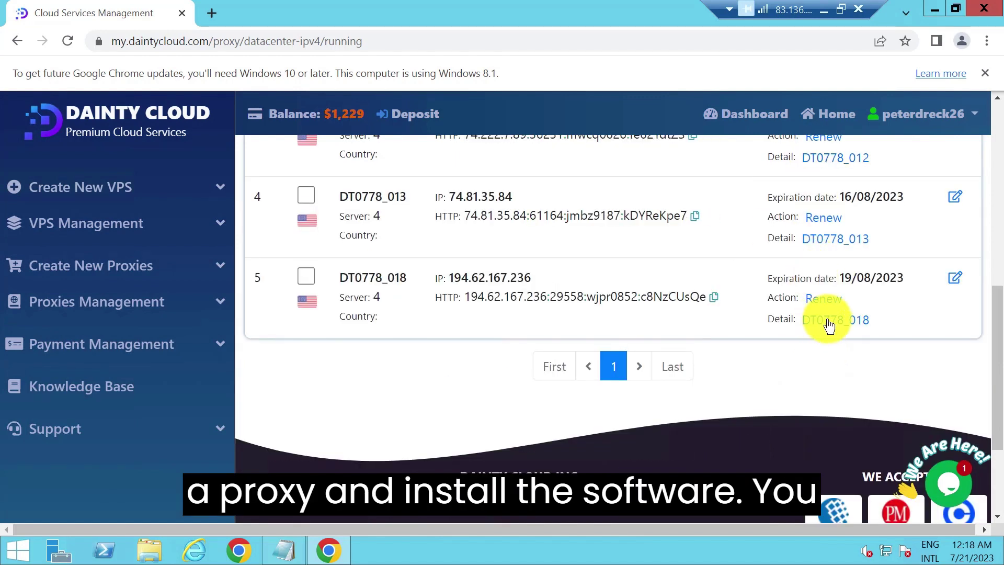
left_click(832, 325)
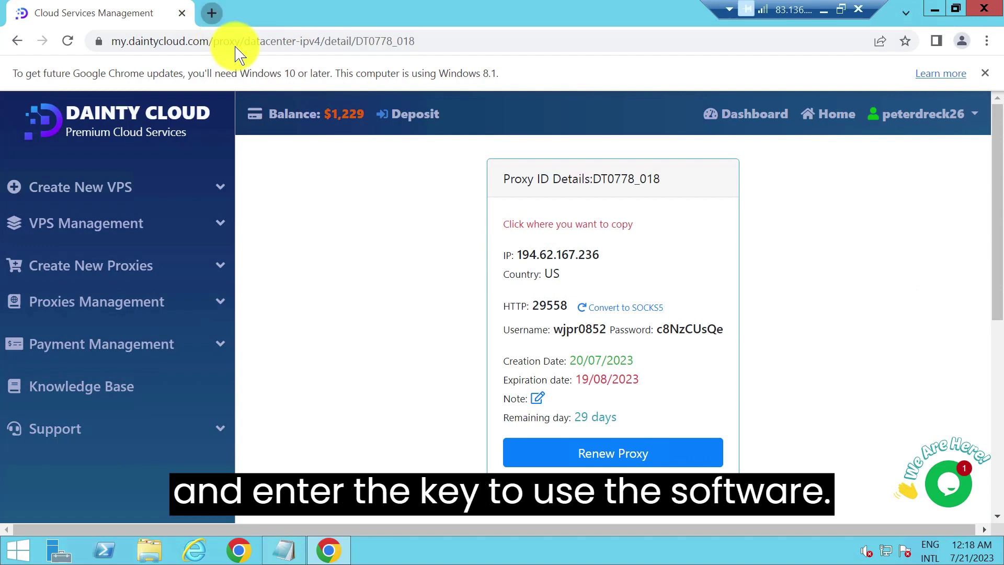
Search for the Proxifier downloads page and download ProxifierSetup.exe (Standard Edition 4.11)
left_click(212, 13)
type("dowload proxi")
left_click(188, 131)
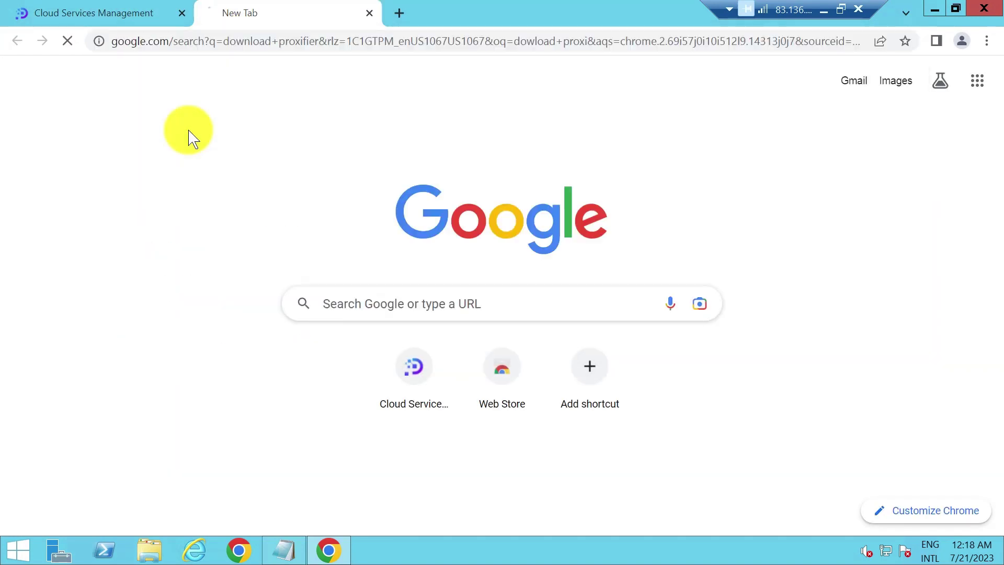
left_click(162, 252)
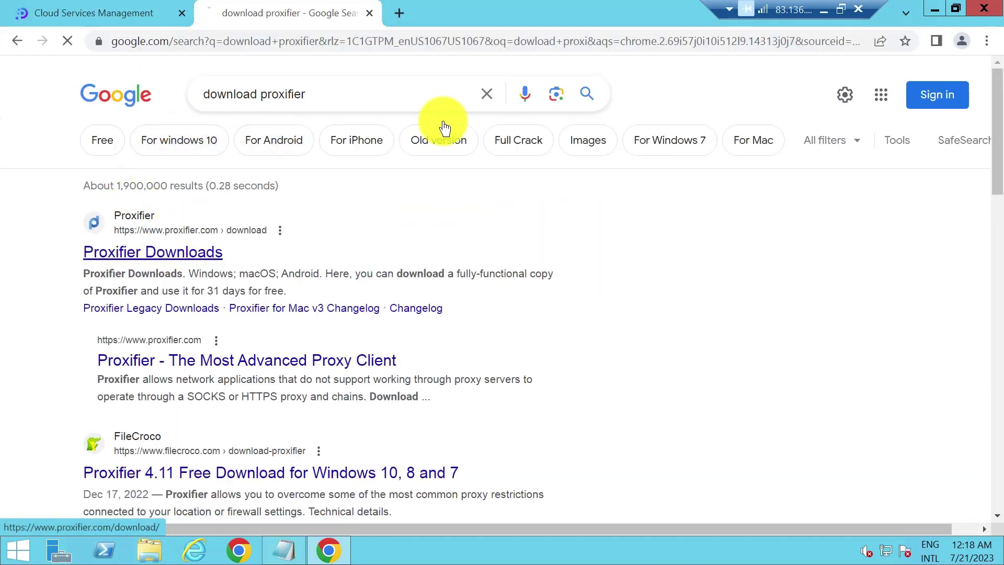
scroll(366, 340, "down", 3)
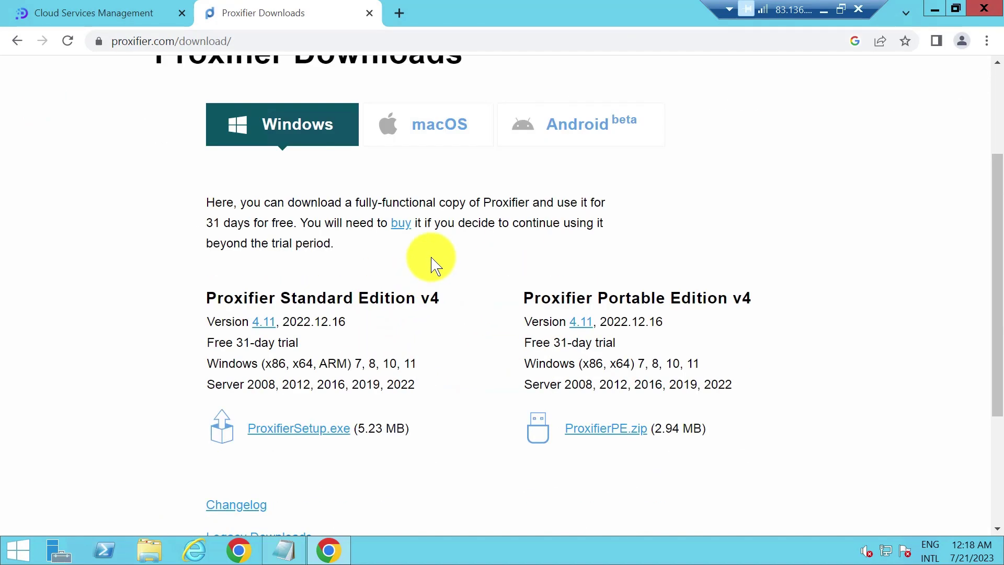
left_click(345, 411)
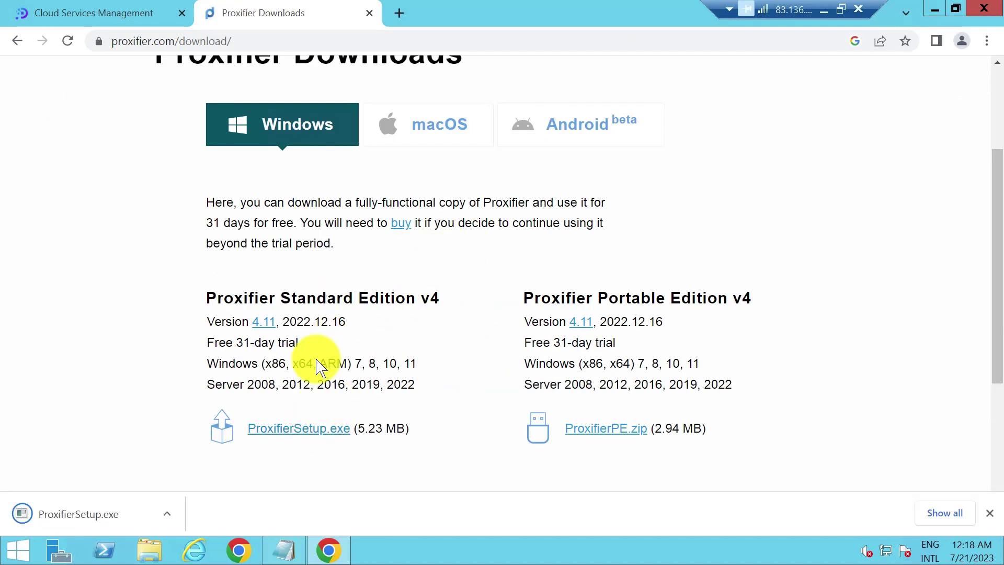
Run ProxifierSetup.exe, accept the license and install to C:\Program Files (x86)\Proxifier with defaults
left_click(118, 516)
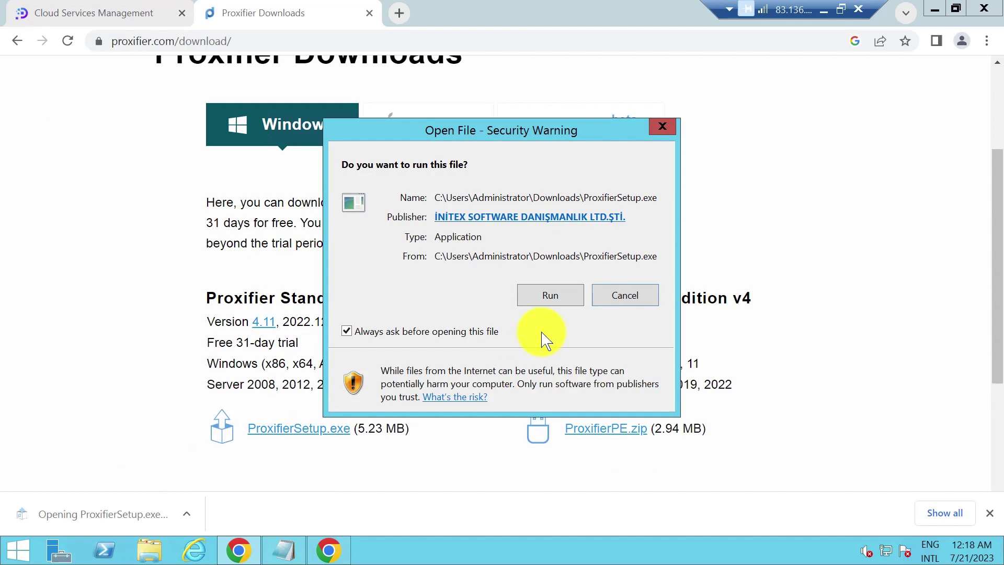
left_click(550, 300)
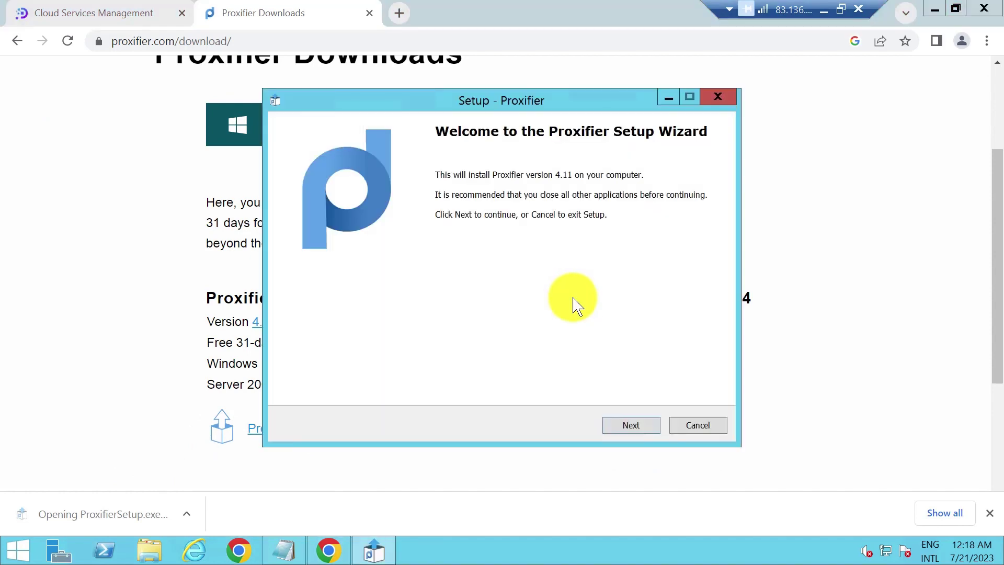
left_click(641, 430)
left_click(313, 377)
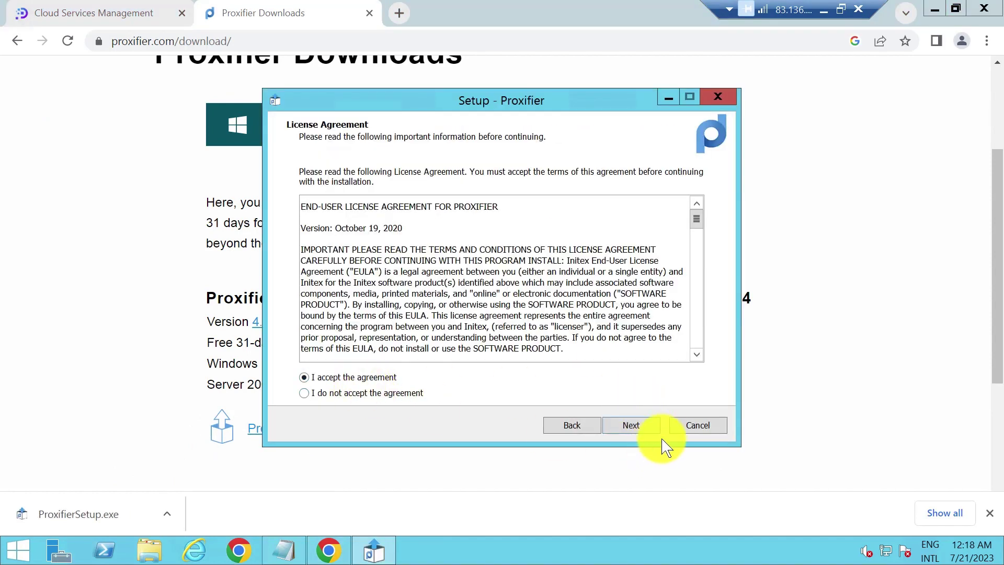
left_click(632, 430)
left_click(607, 423)
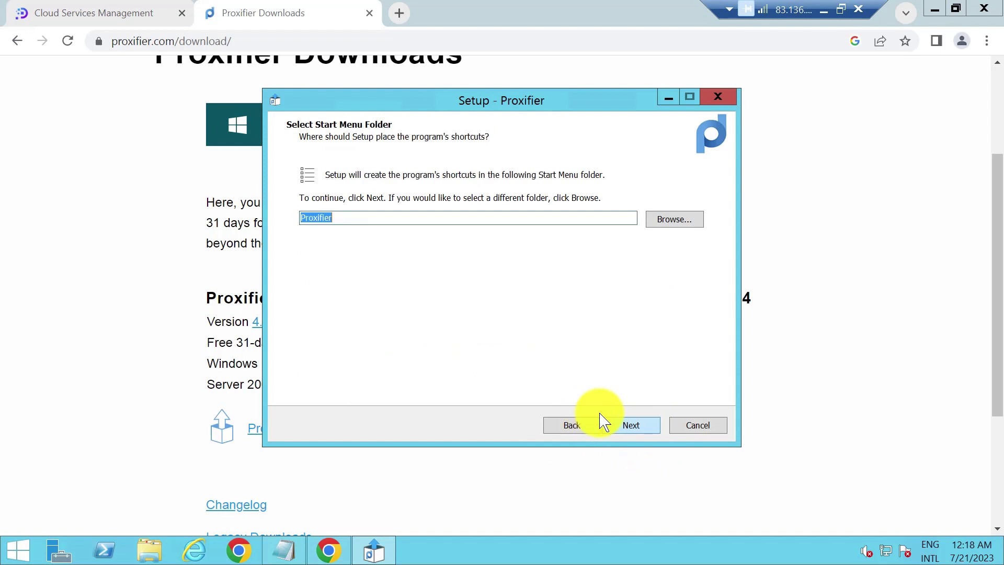
left_click(643, 431)
key("Return")
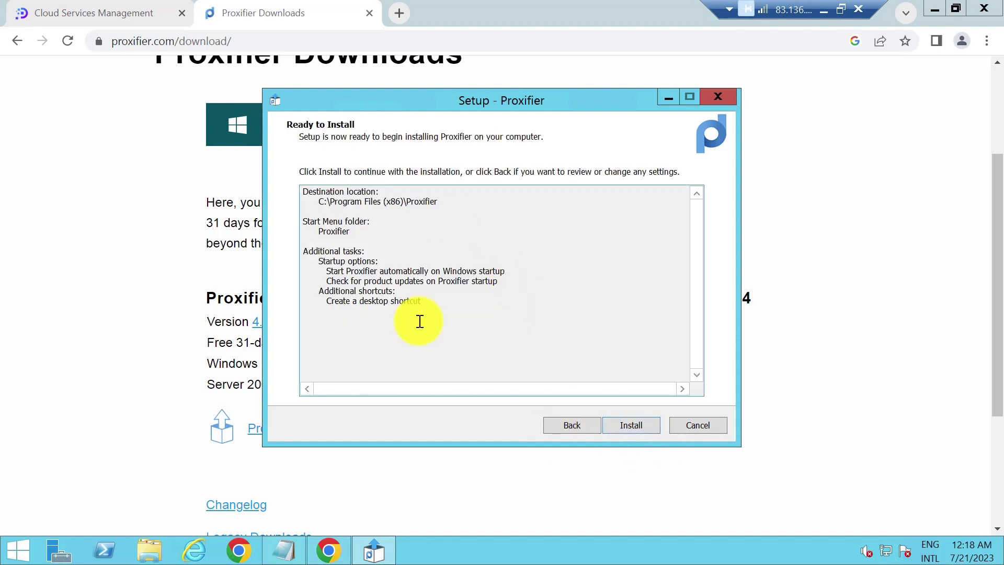
left_click(644, 421)
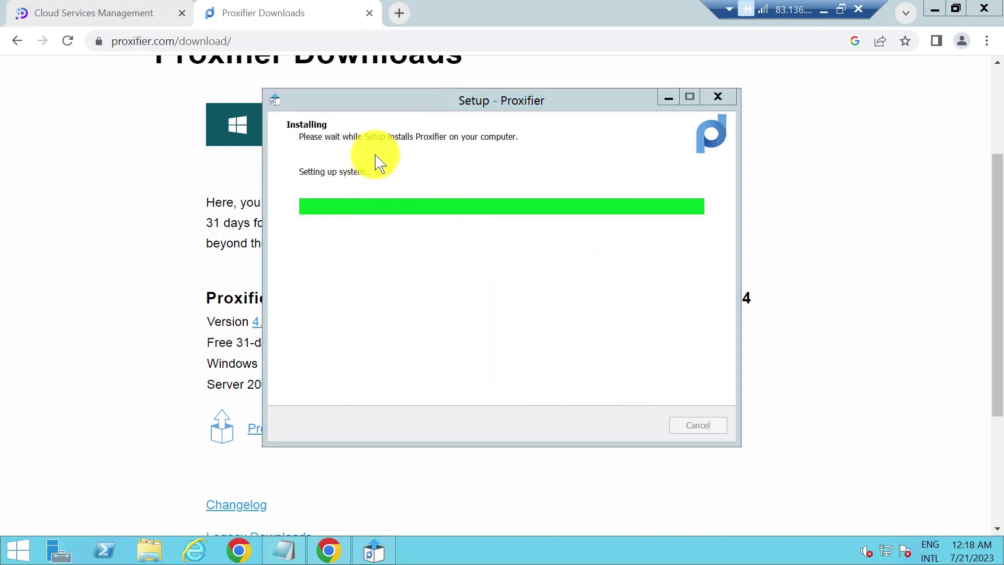
Finish setup to launch Proxifier and copy the second key from the saved Notepad list
left_click(630, 425)
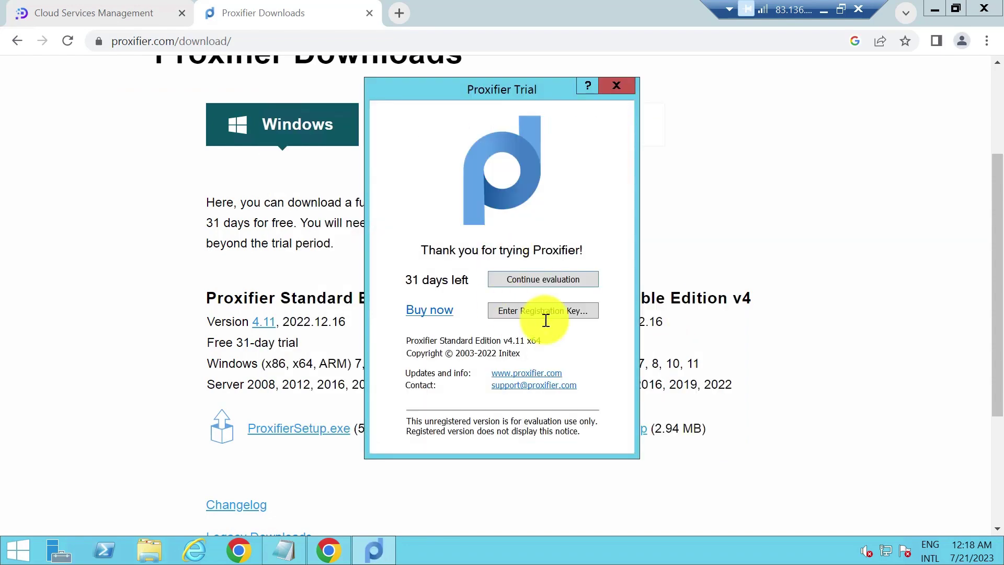
left_click(936, 9)
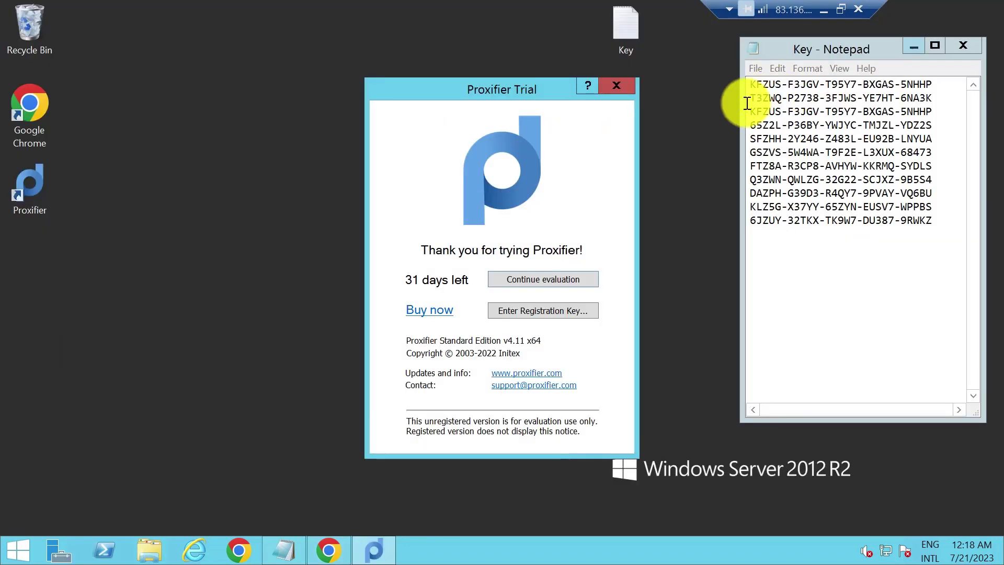
left_click(819, 151)
left_click(627, 38)
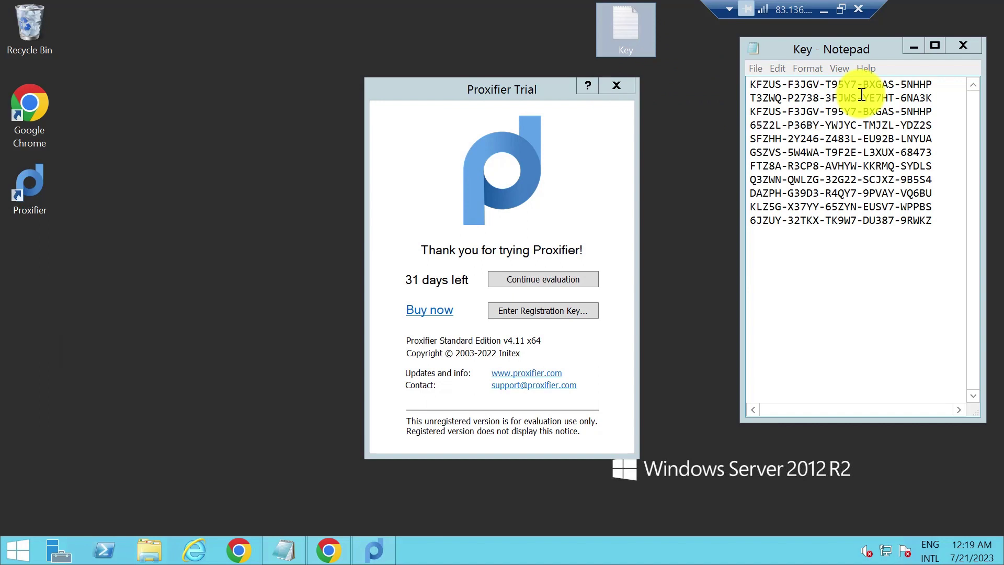
left_click(936, 89)
left_click_drag(933, 93, 728, 103)
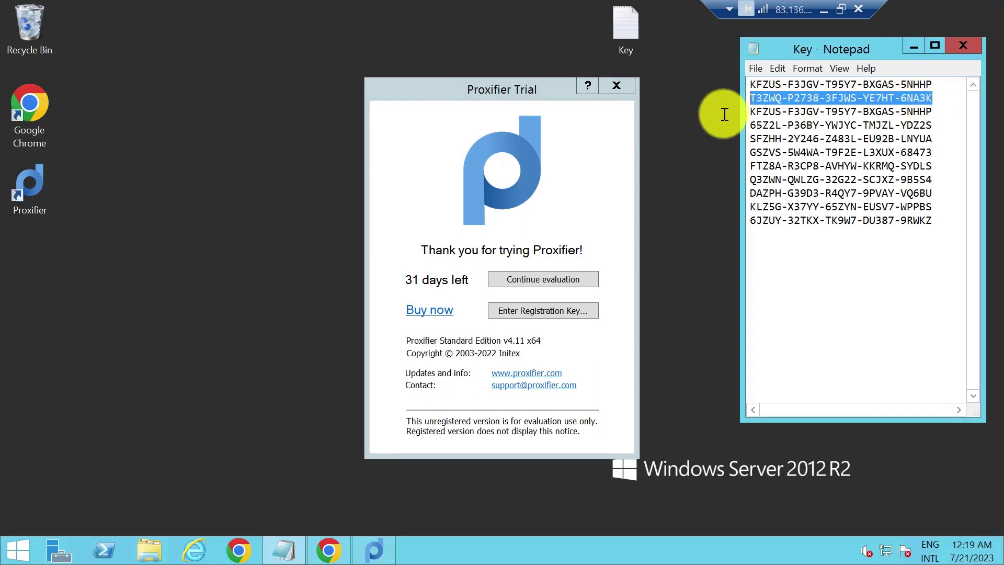
Paste the copied key into the registration form and confirm the successful registration
left_click(555, 313)
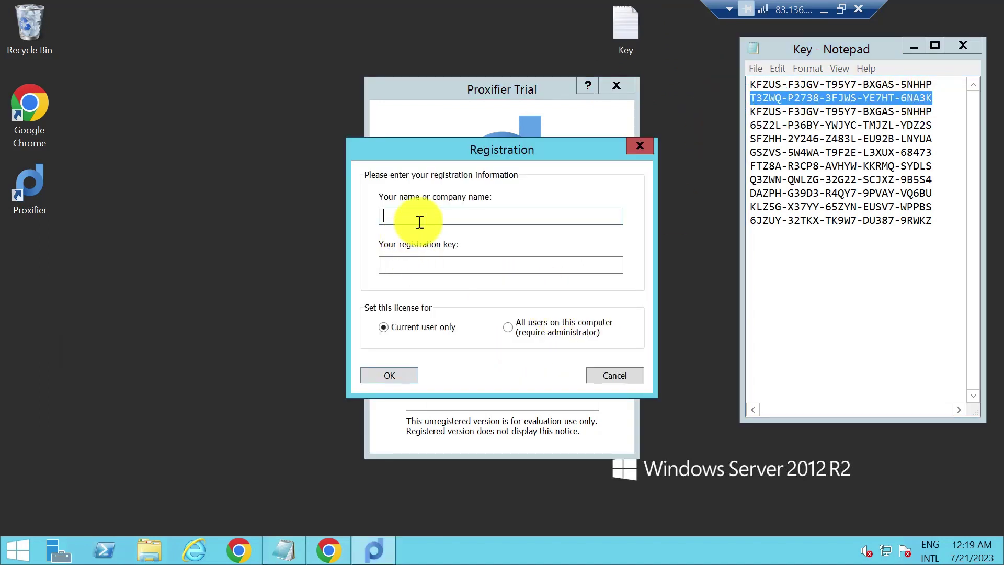
left_click(442, 270)
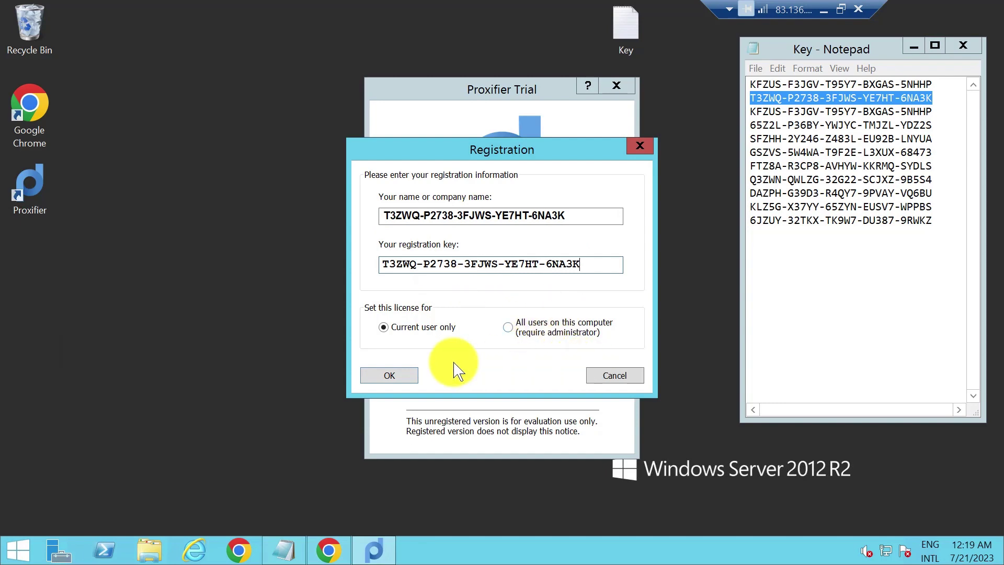
left_click(391, 374)
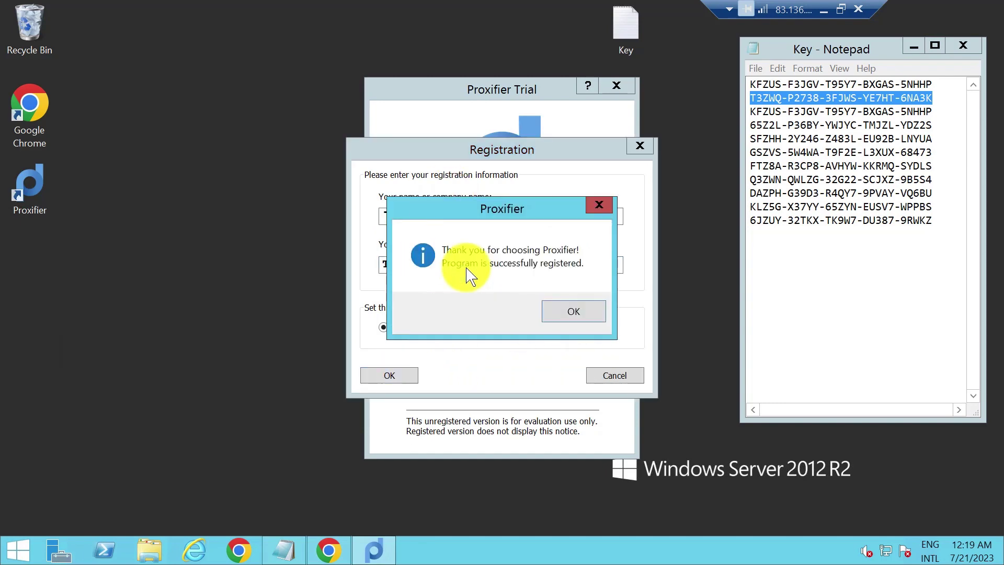
left_click(559, 301)
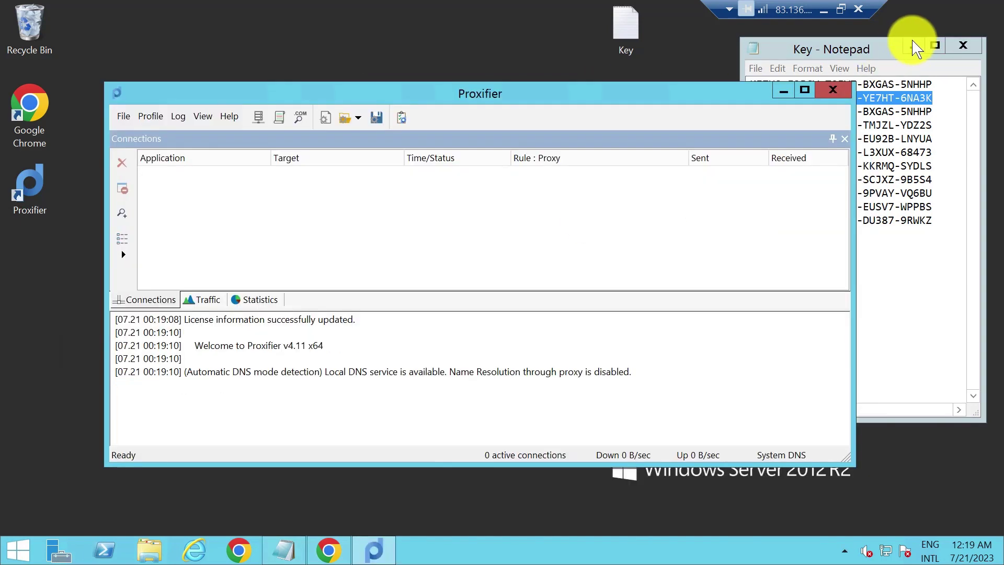
Enable HTTP proxy server support under Profile > Advanced
left_click(914, 46)
left_click_drag(488, 95, 568, 75)
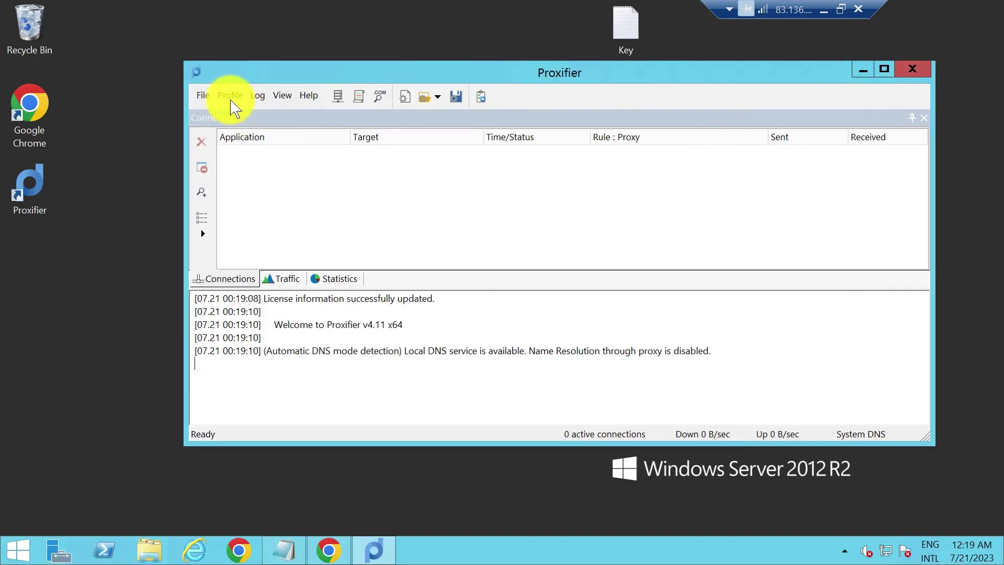
left_click(230, 97)
mouse_move(269, 169)
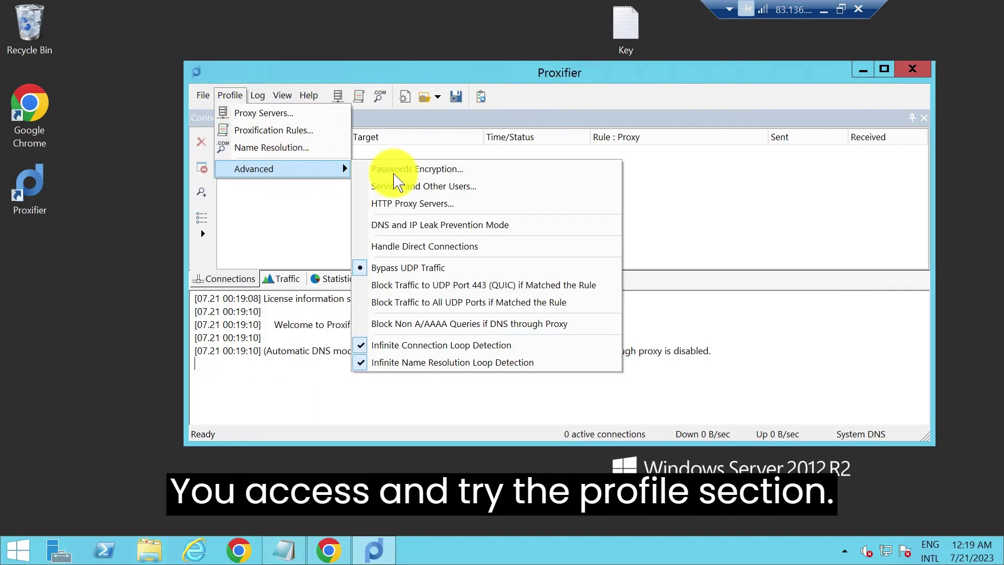
left_click(405, 204)
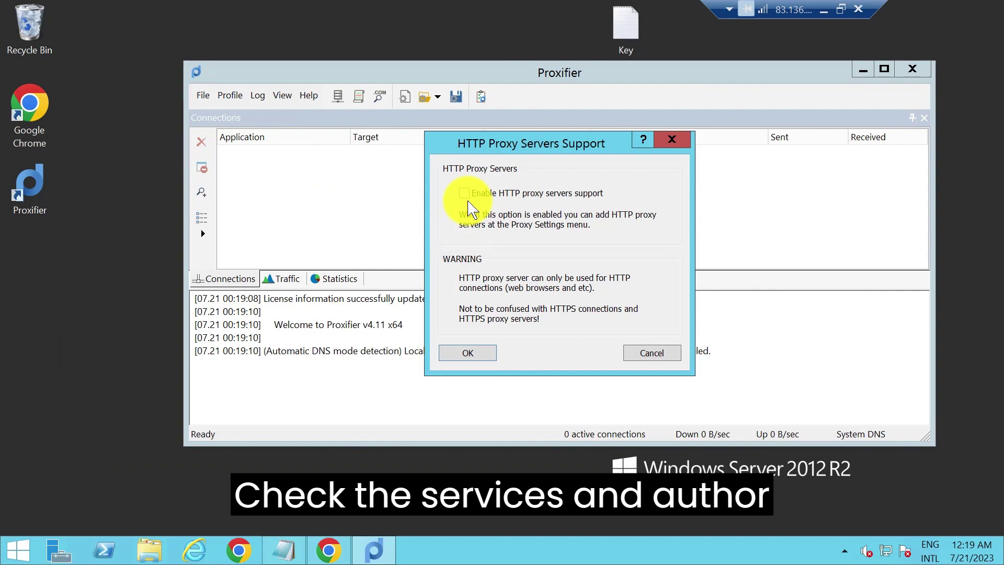
key("space")
left_click(456, 358)
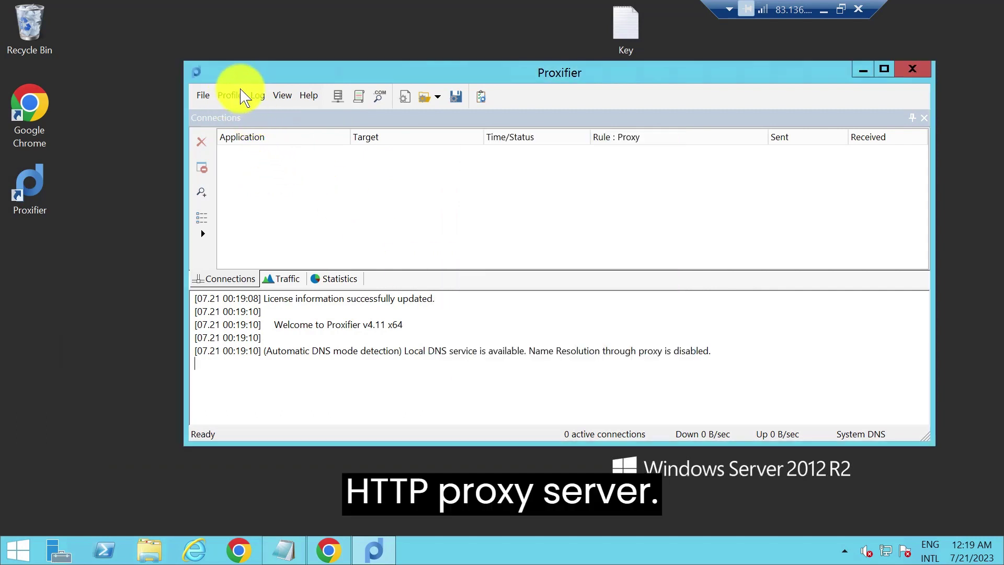
Extend proxying to other users' applications and Windows services and system processes
left_click(257, 95)
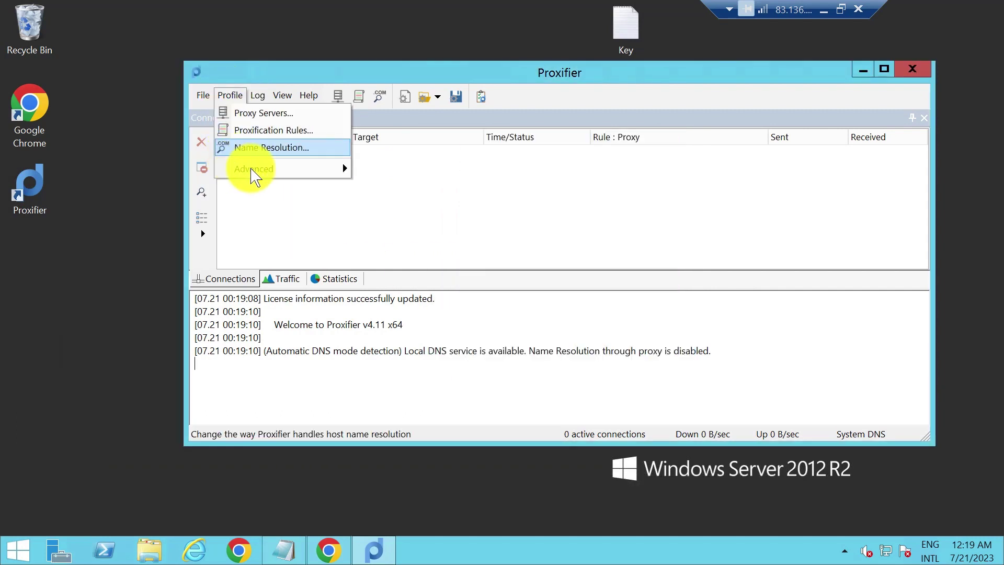
mouse_move(285, 175)
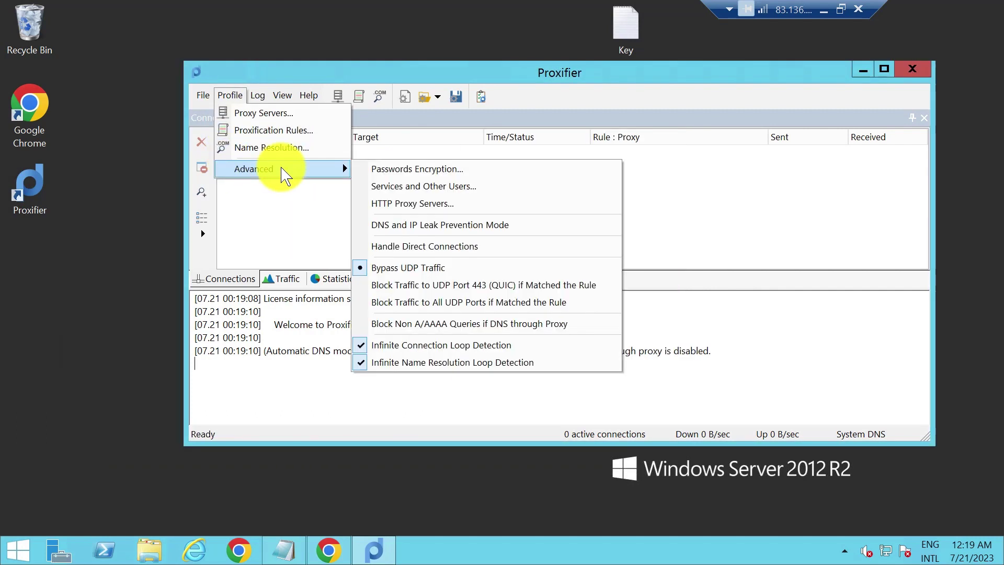
left_click(392, 188)
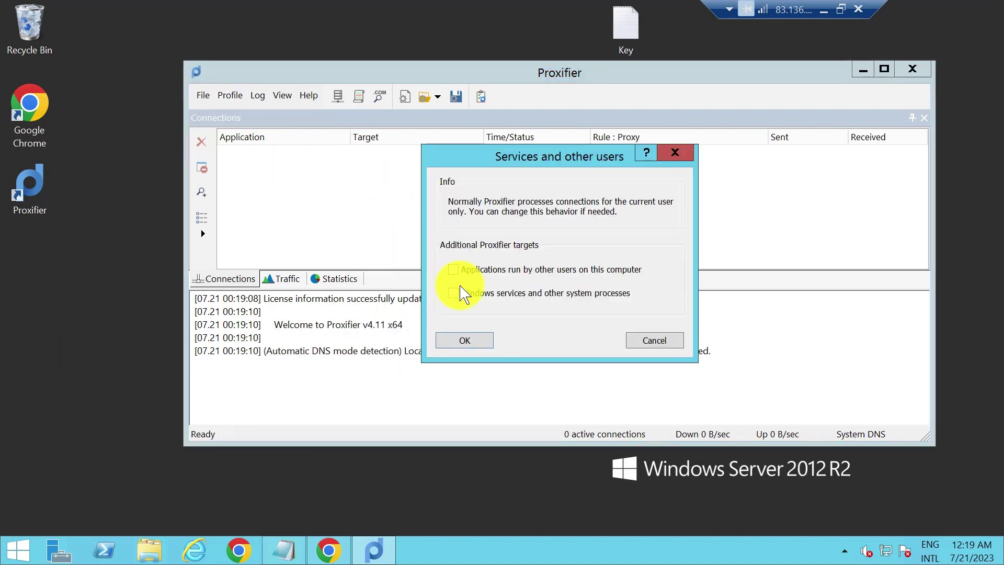
left_click(466, 341)
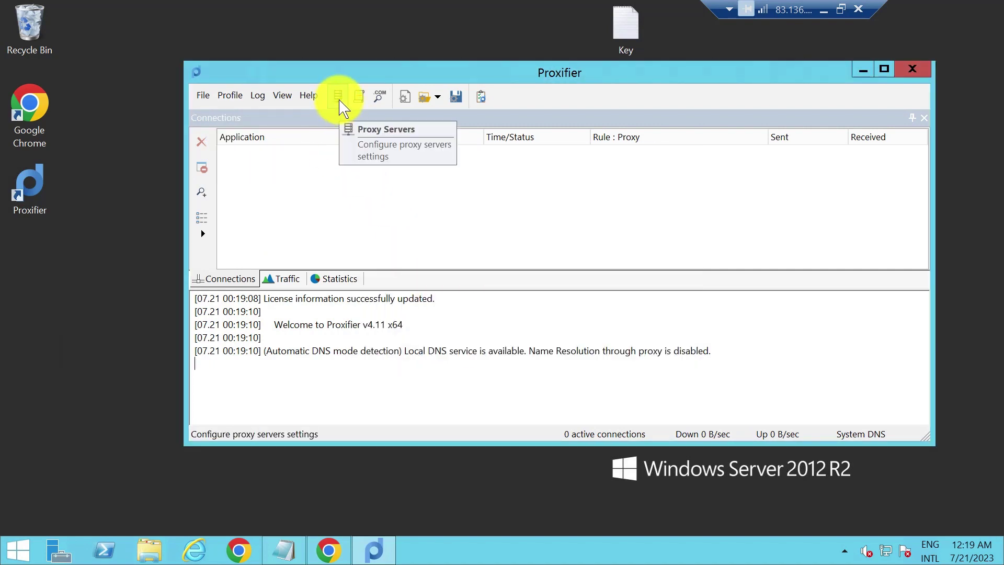
Start a new proxy entry with authentication on and paste the address 194.62.167.236
left_click(340, 100)
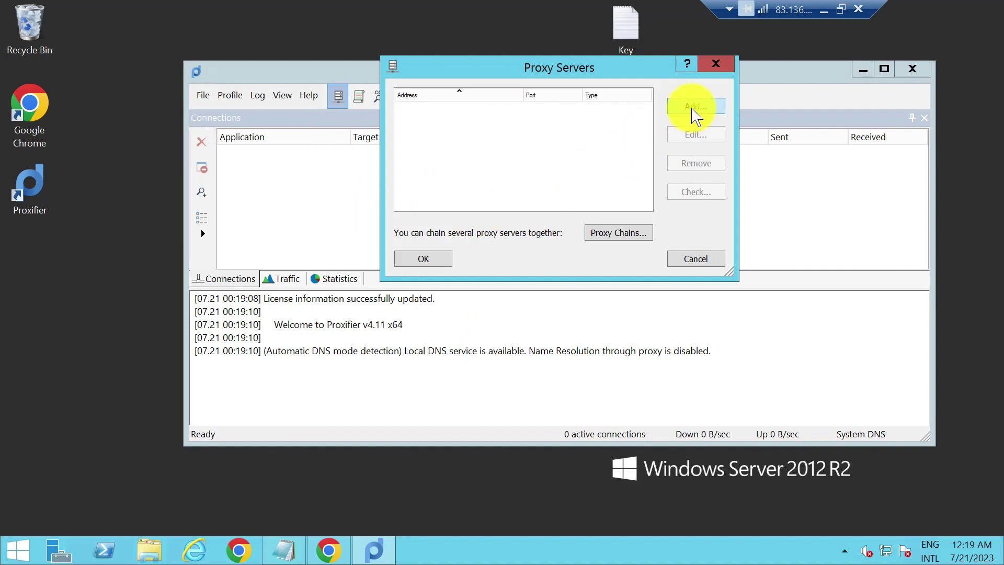
left_click(693, 108)
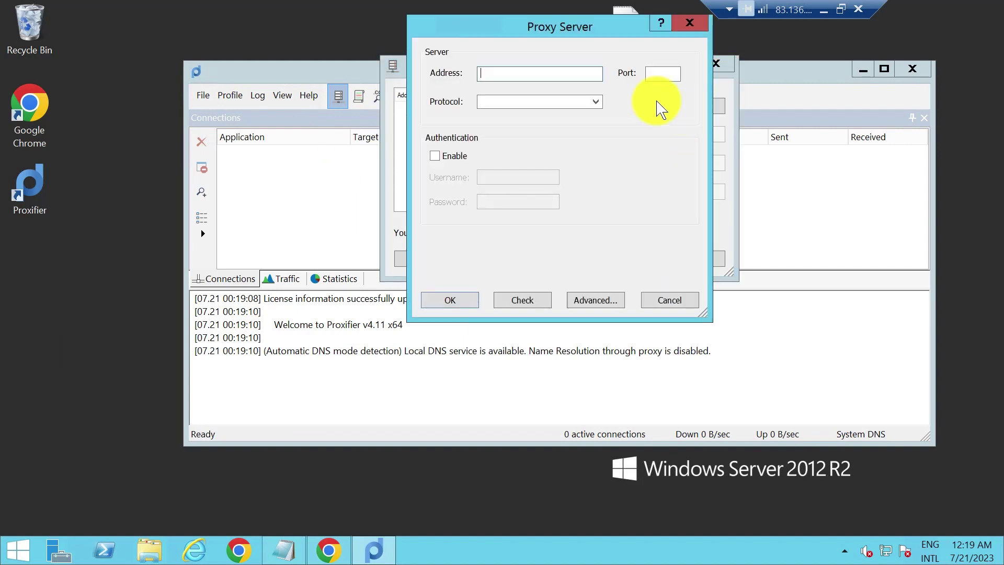
left_click(435, 156)
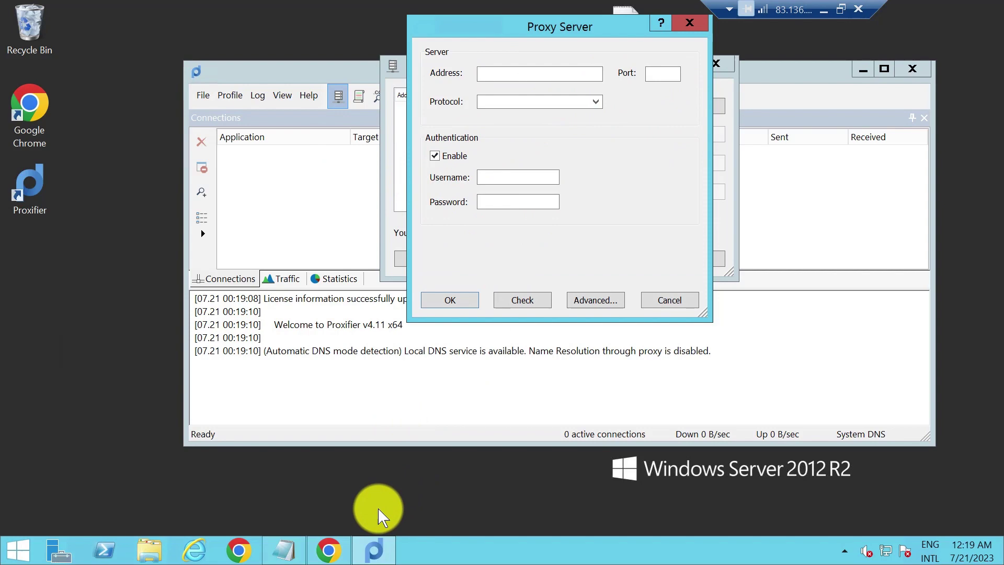
left_click(330, 547)
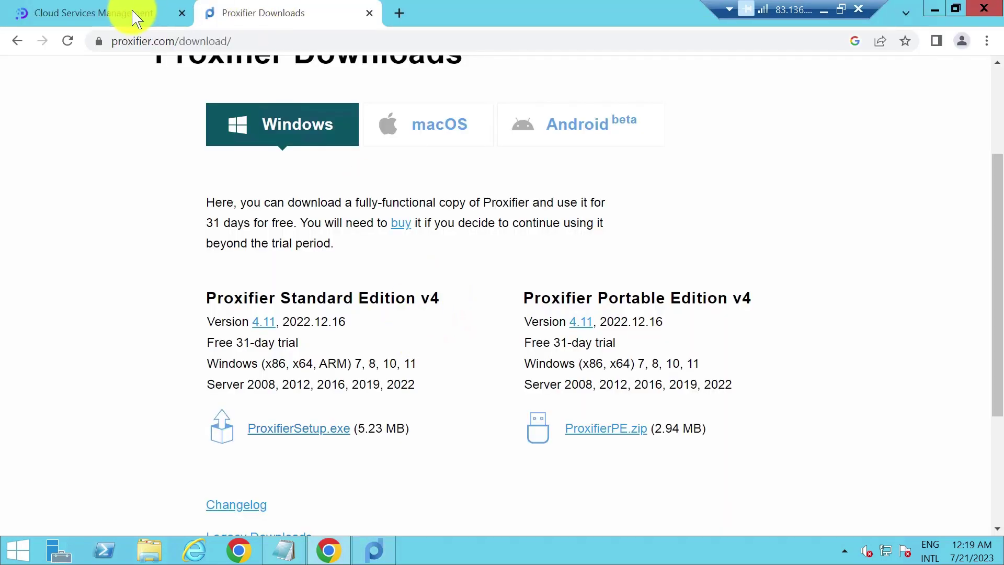
left_click(135, 19)
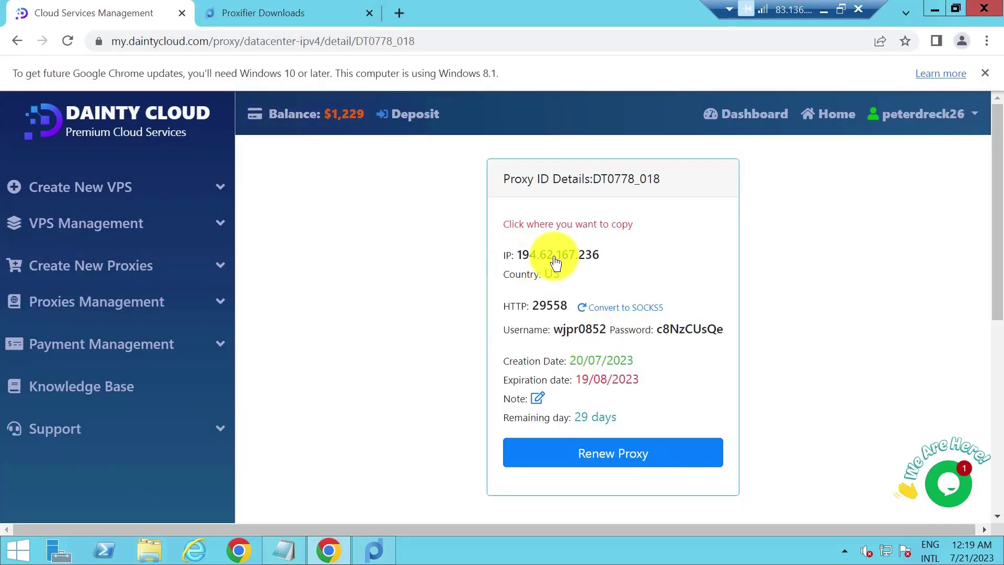
left_click(583, 274)
key("alt+Tab")
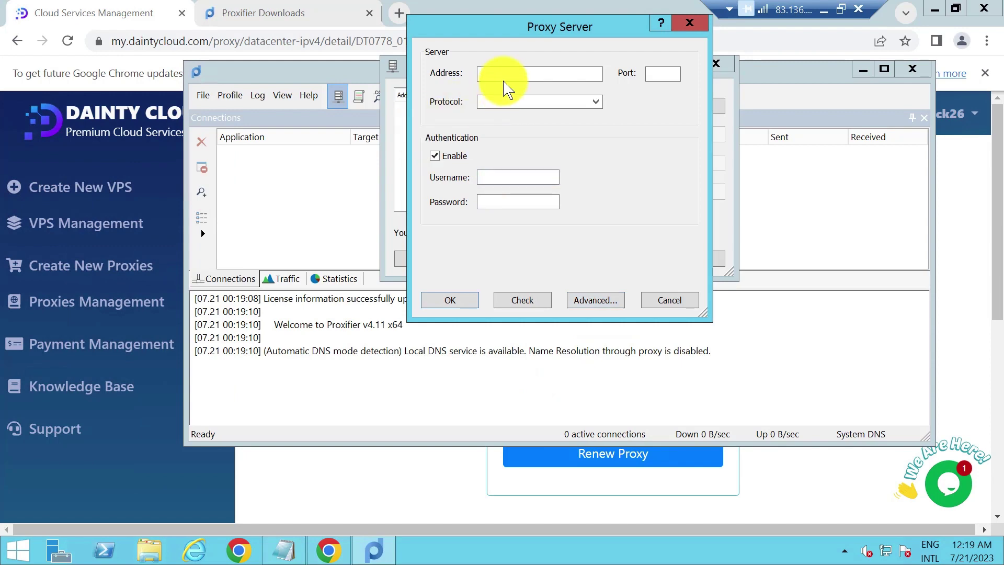
left_click(513, 80)
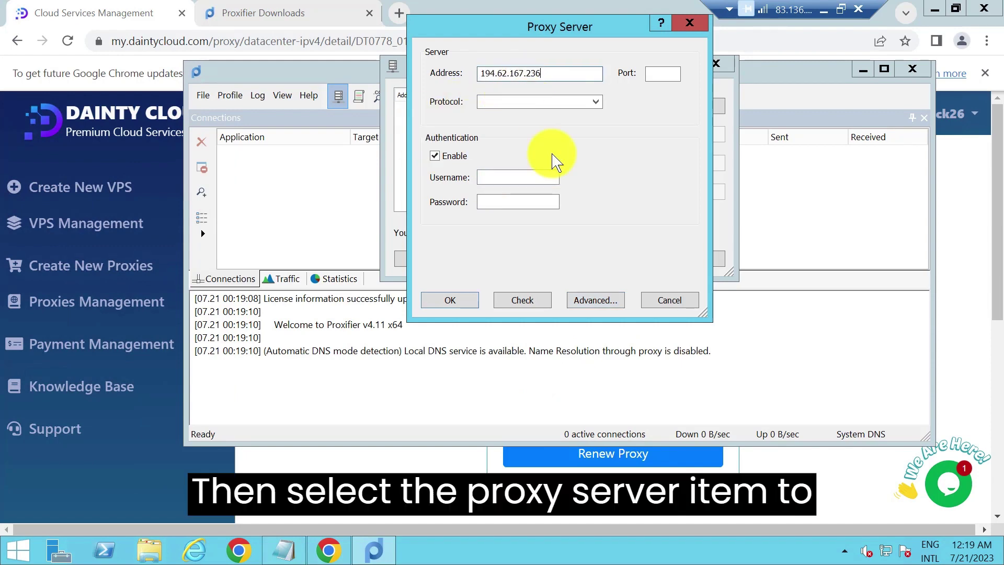
Enter port 29558 from Dainty Cloud and choose HTTPS as the protocol
key("alt+Tab")
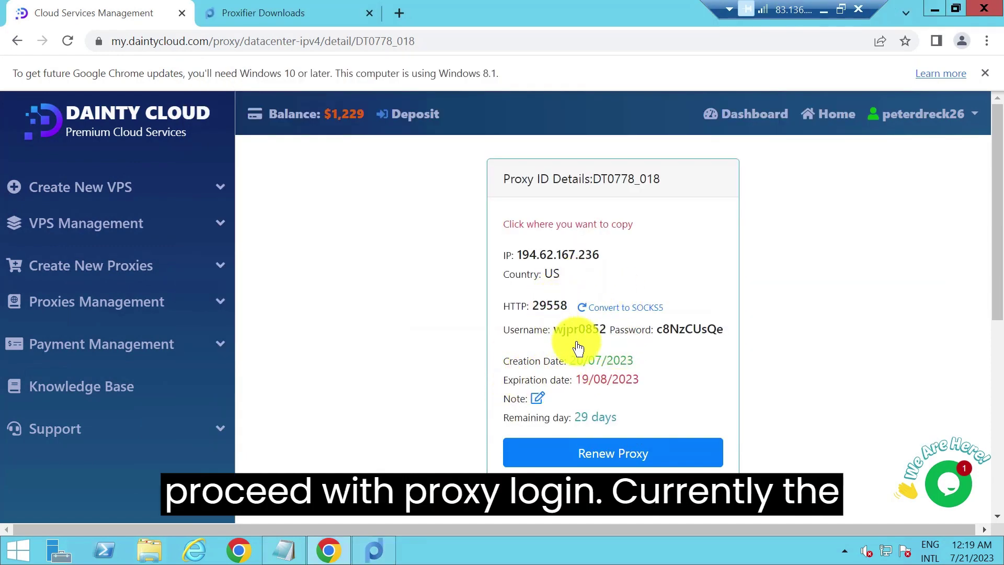
left_click(551, 306)
key("alt+Tab")
left_click(538, 102)
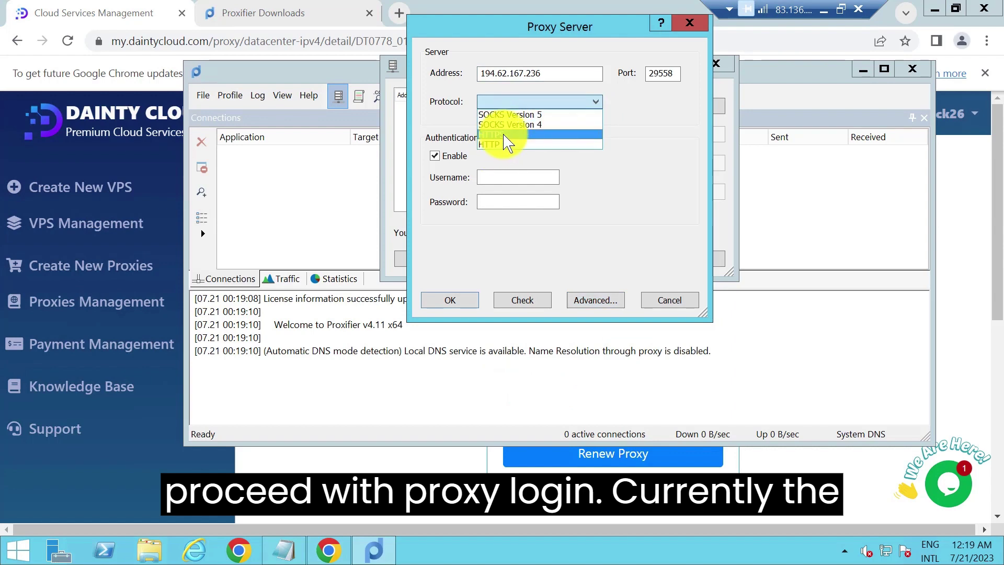
left_click(504, 135)
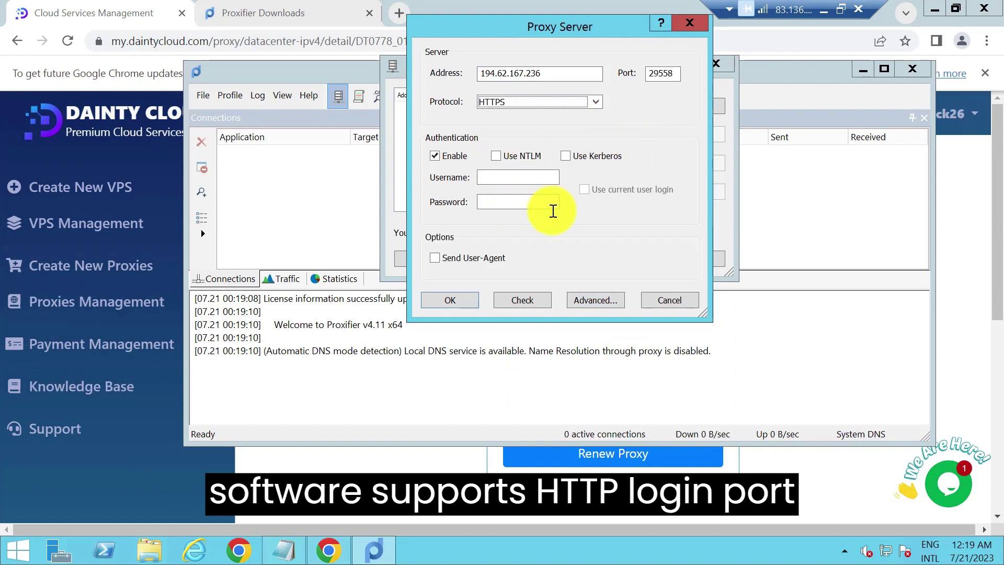
Copy the proxy's username and password into the entry and save the proxy
key("alt+Tab")
left_click(590, 332)
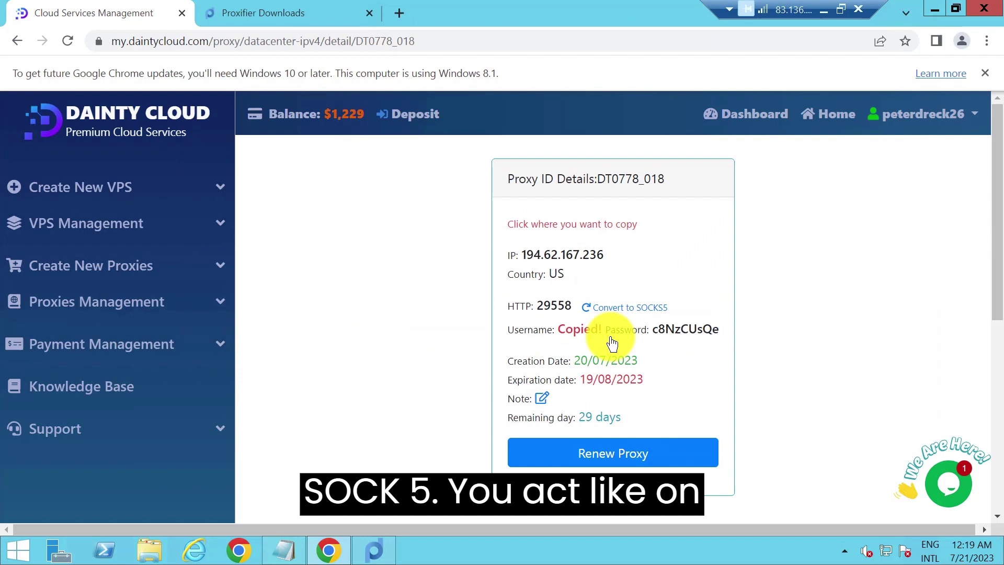
key("alt+Tab")
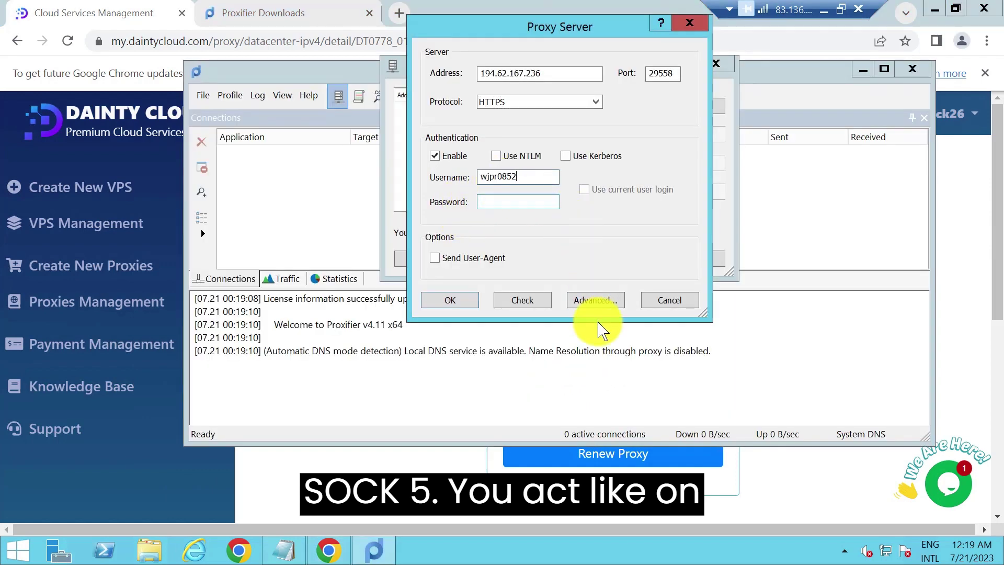
key("alt+Tab")
left_click(688, 330)
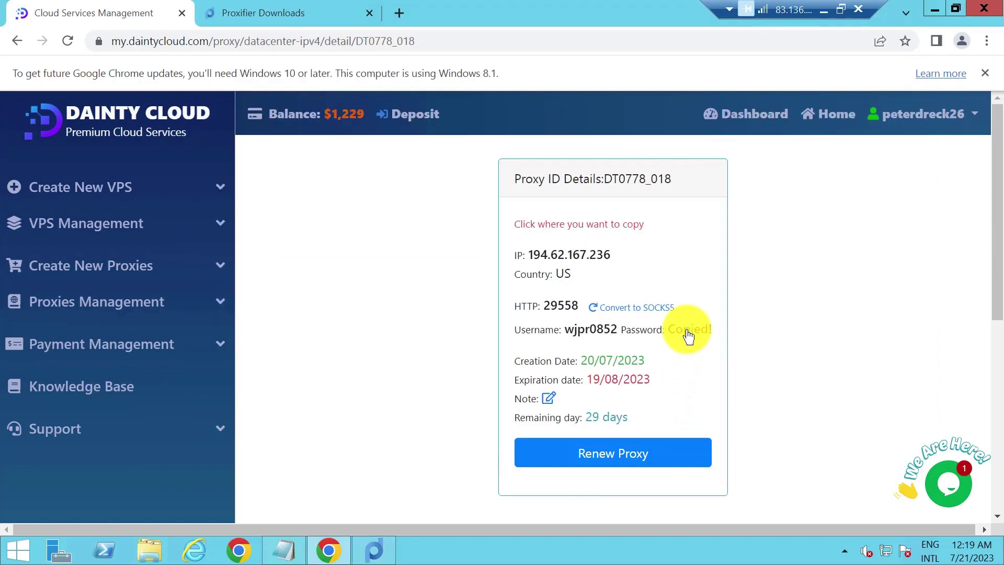
key("alt+Tab")
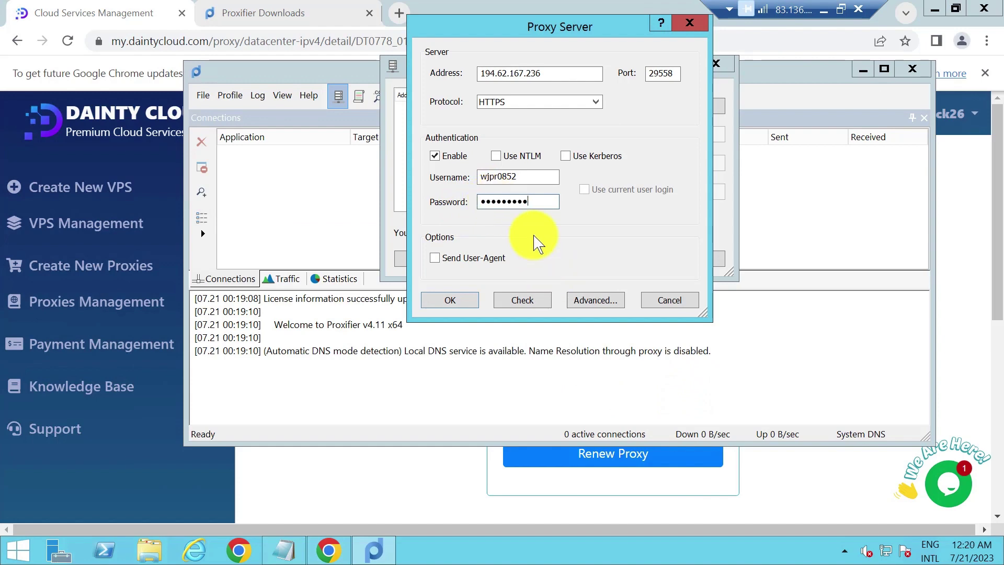
left_click(451, 300)
Make the new proxy the default, check that it works, and close the proxy list
left_click(601, 211)
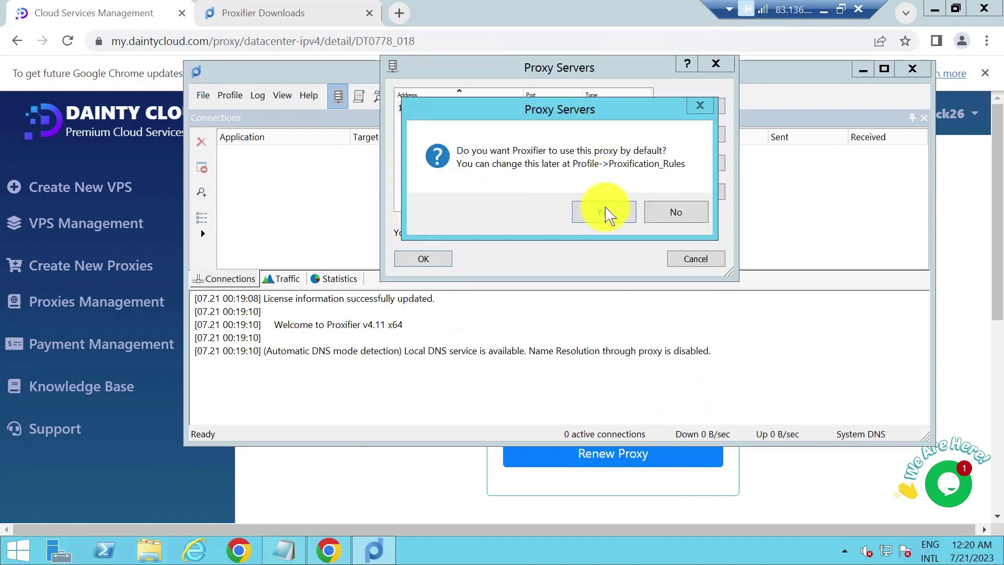
left_click(675, 218)
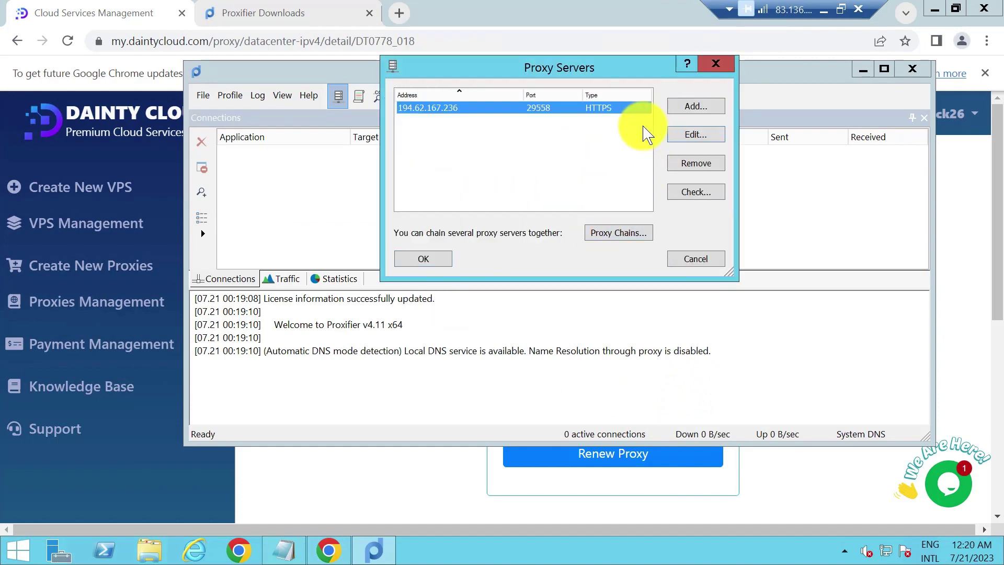
left_click(694, 193)
left_click(699, 400)
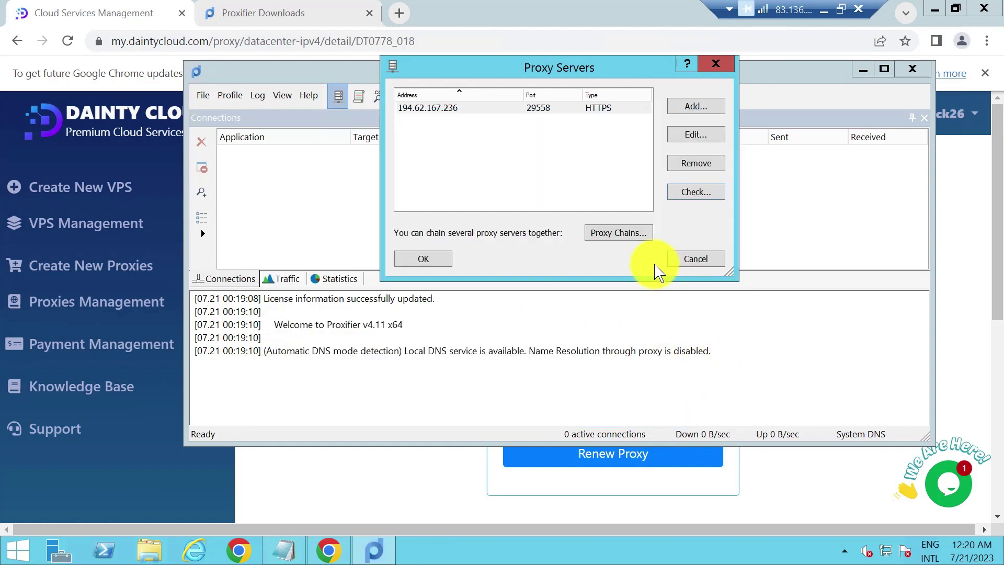
left_click(442, 260)
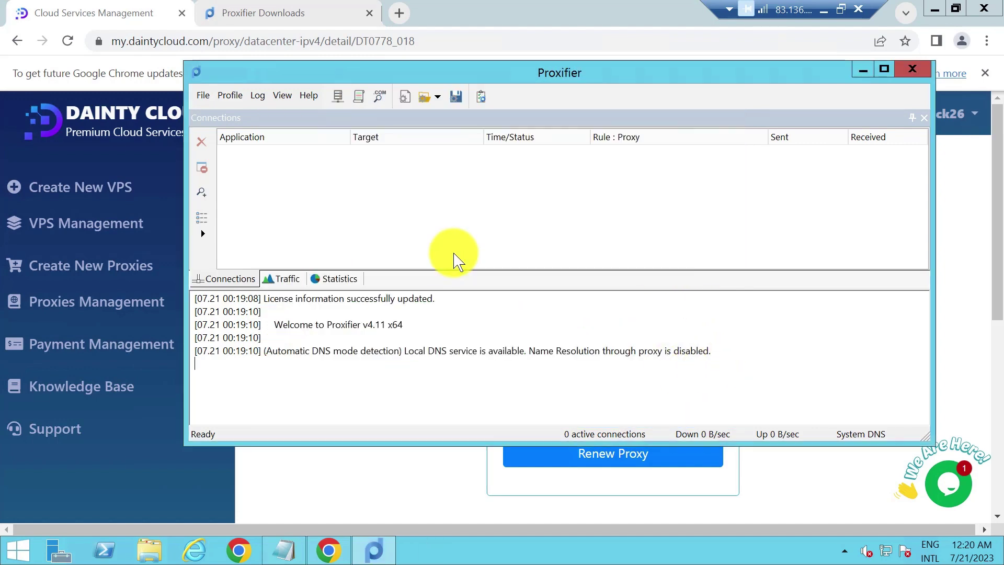
Set the Localhost rule's action to Proxy HTTPS 194.62.167.236 and apply the rules
left_click(364, 102)
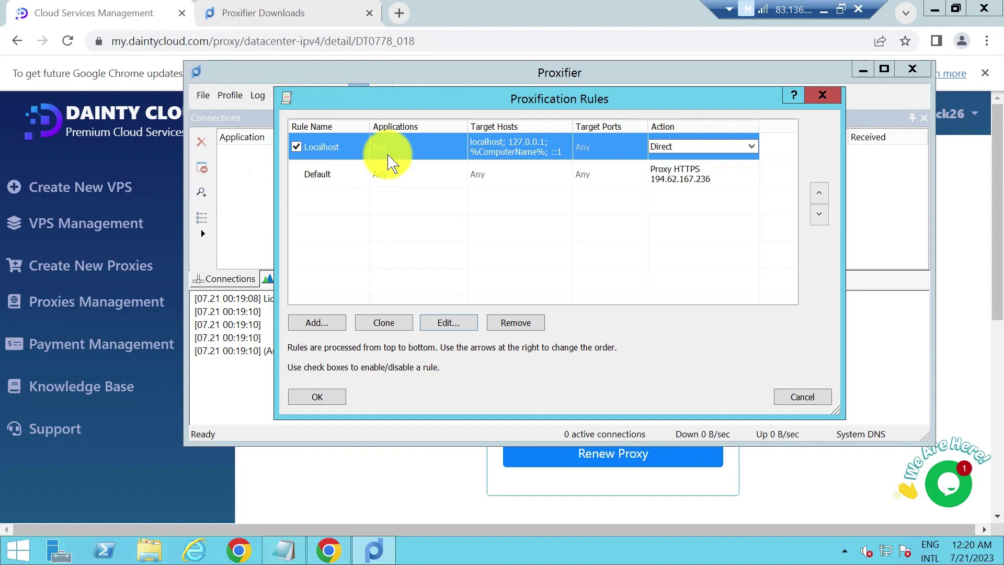
left_click_drag(573, 108, 559, 103)
left_click(653, 140)
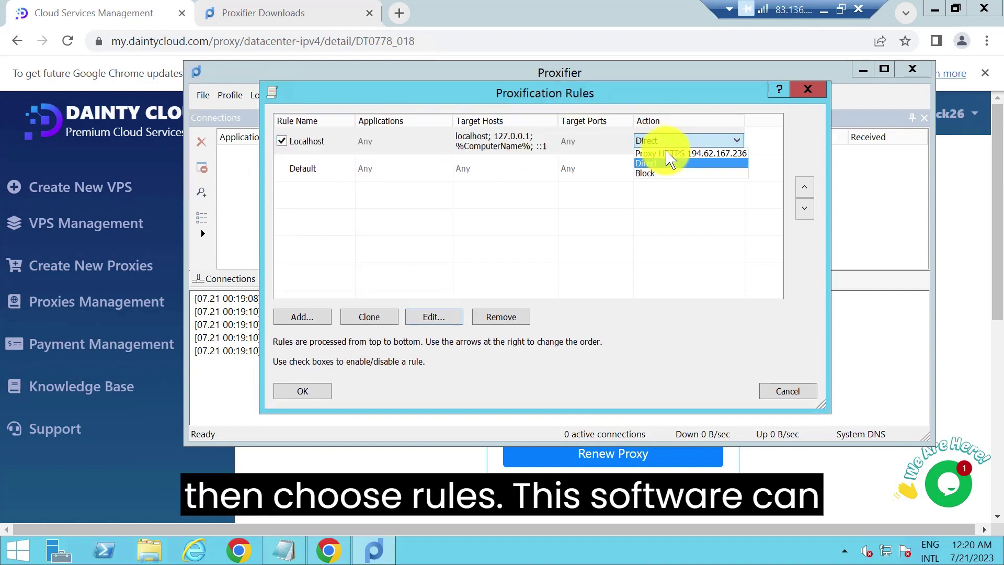
left_click(684, 153)
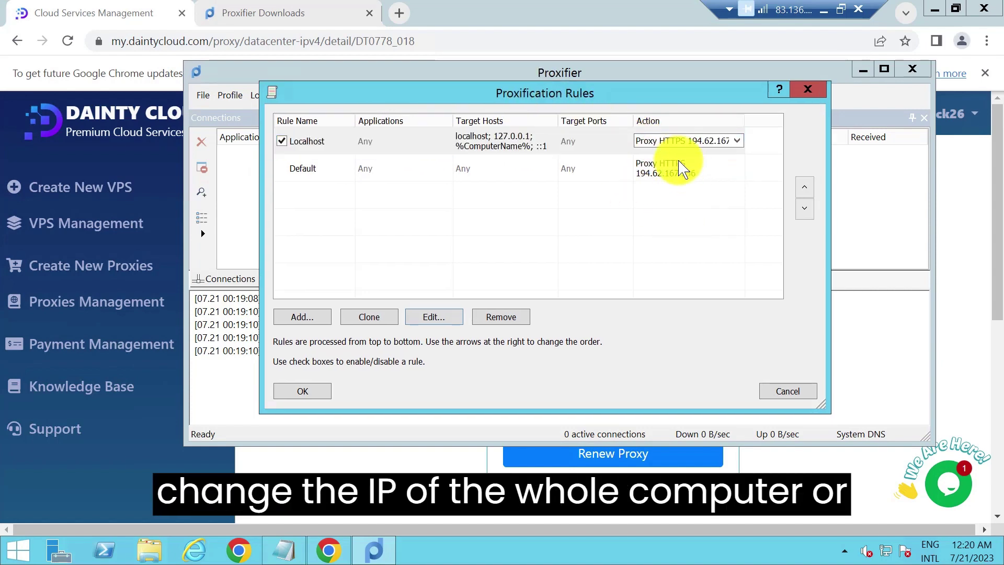
left_click(314, 395)
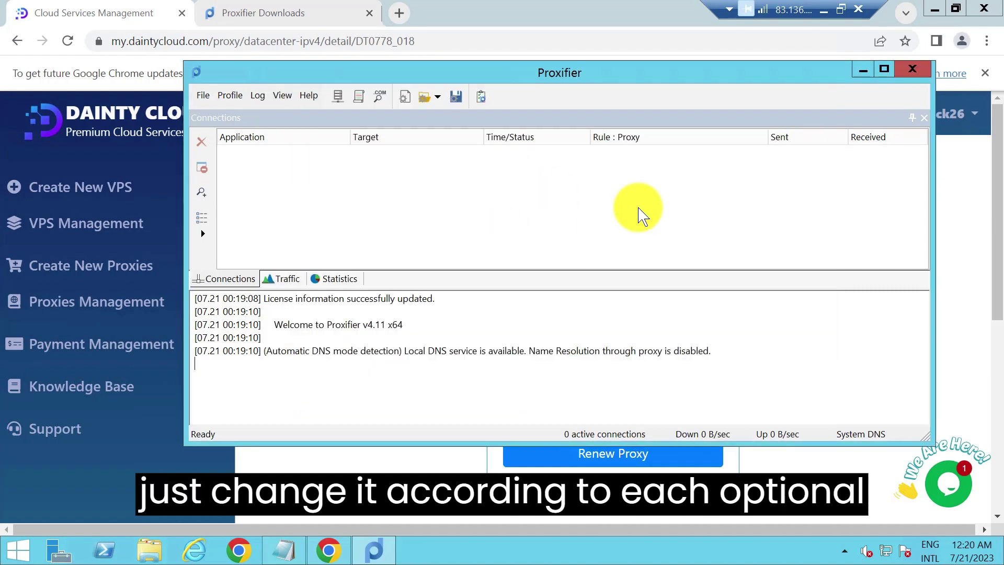
left_click(964, 43)
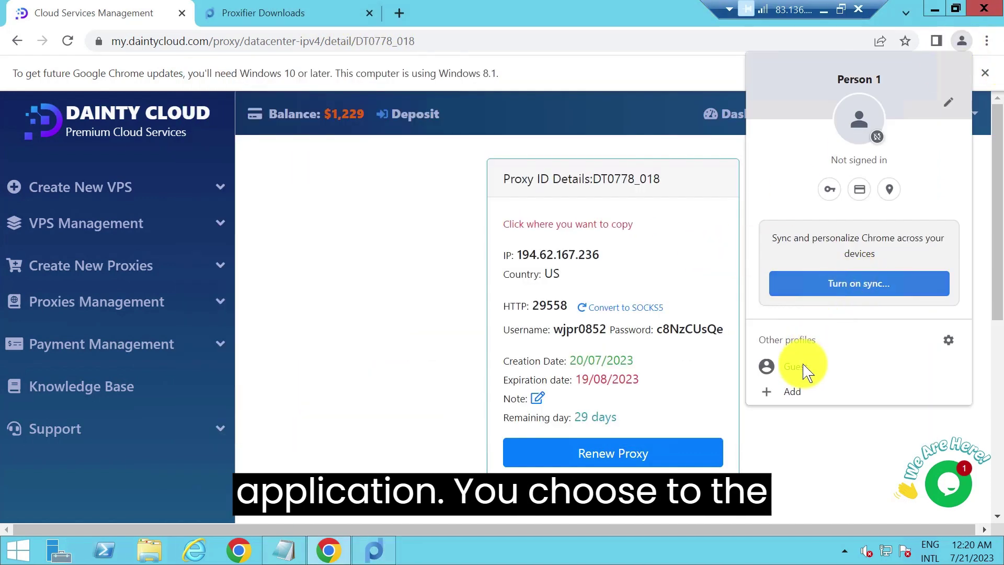
Add a Chrome profile named 'ebay' without signing in to an account
left_click(789, 393)
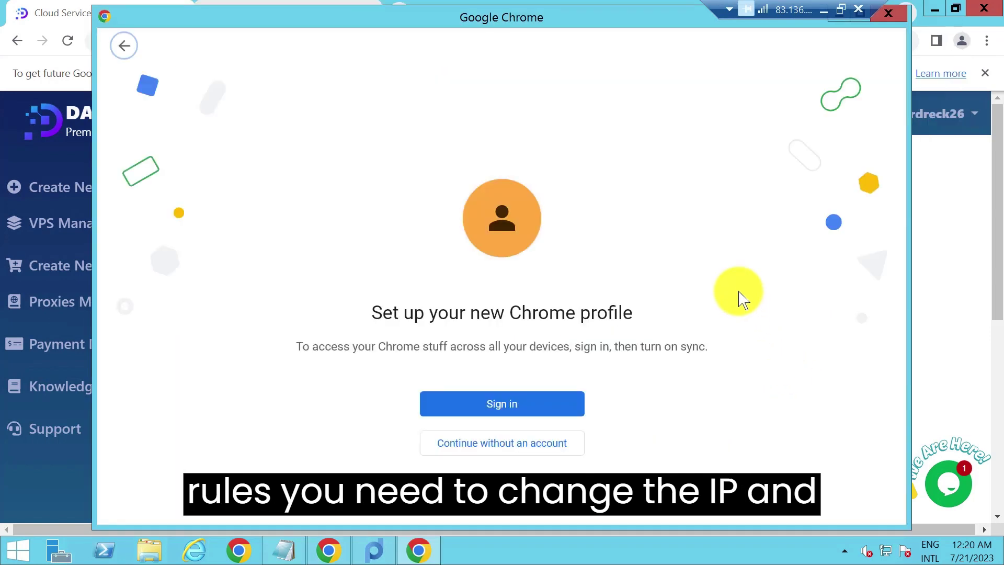
left_click(520, 432)
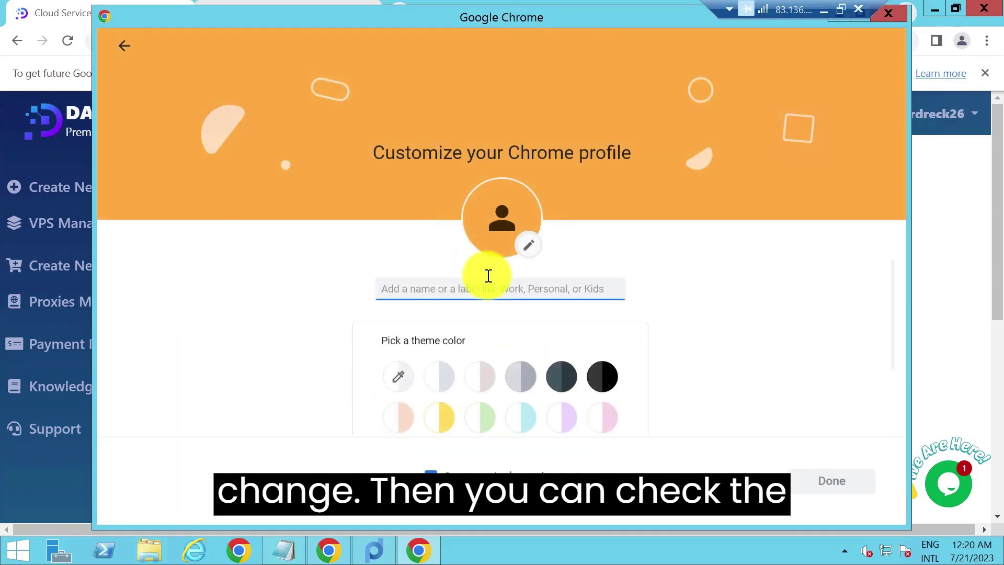
type("ebay")
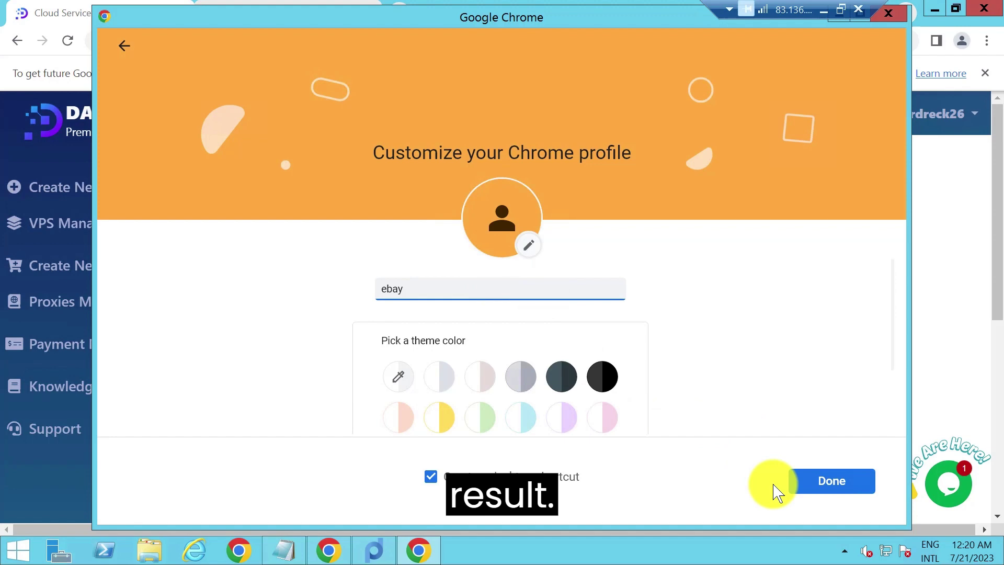
left_click(804, 478)
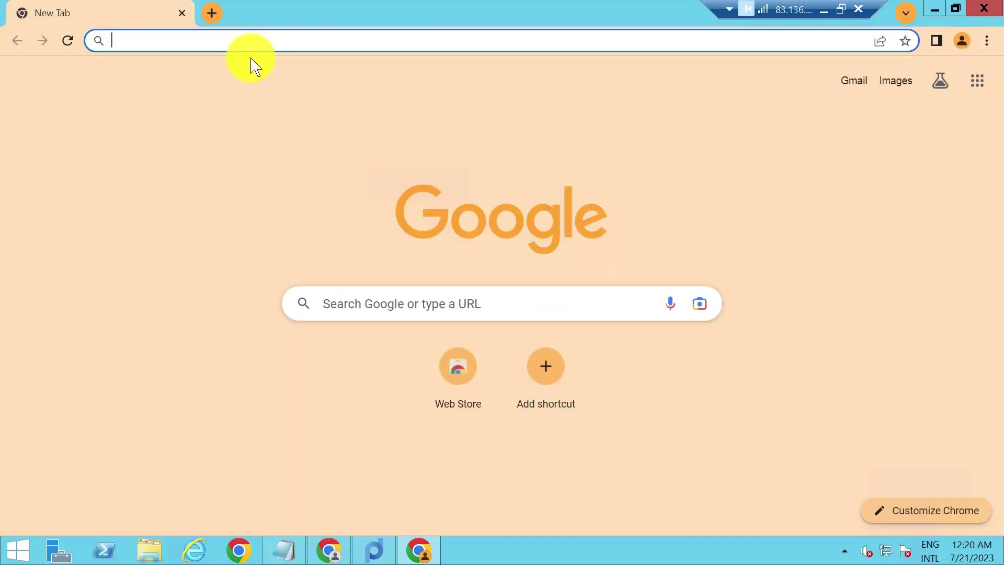
Look up the IP on iplocation.net and compare IPv4 194.62.167.236 with the proxy details side by side
type("ip o")
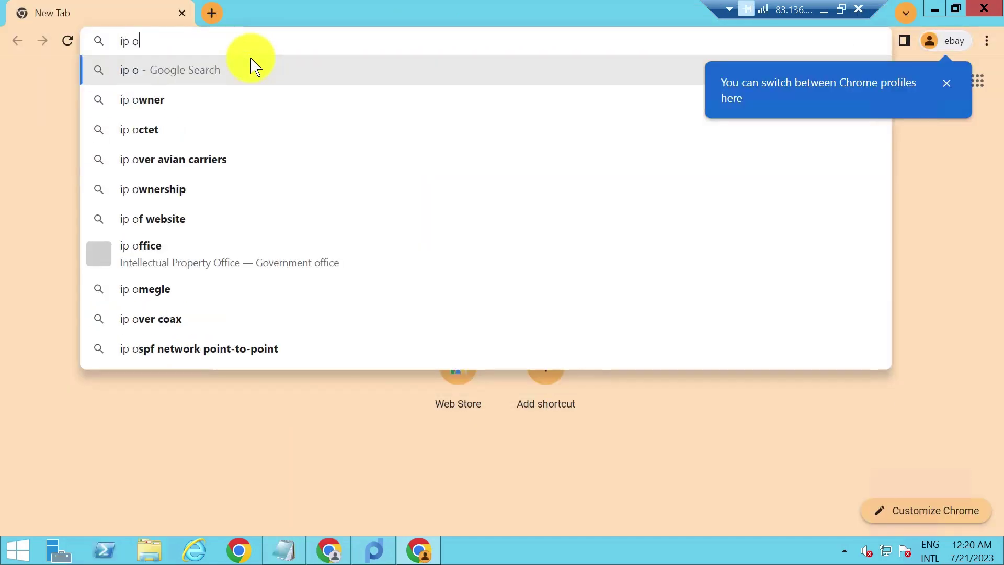
key("BackSpace")
type("loca")
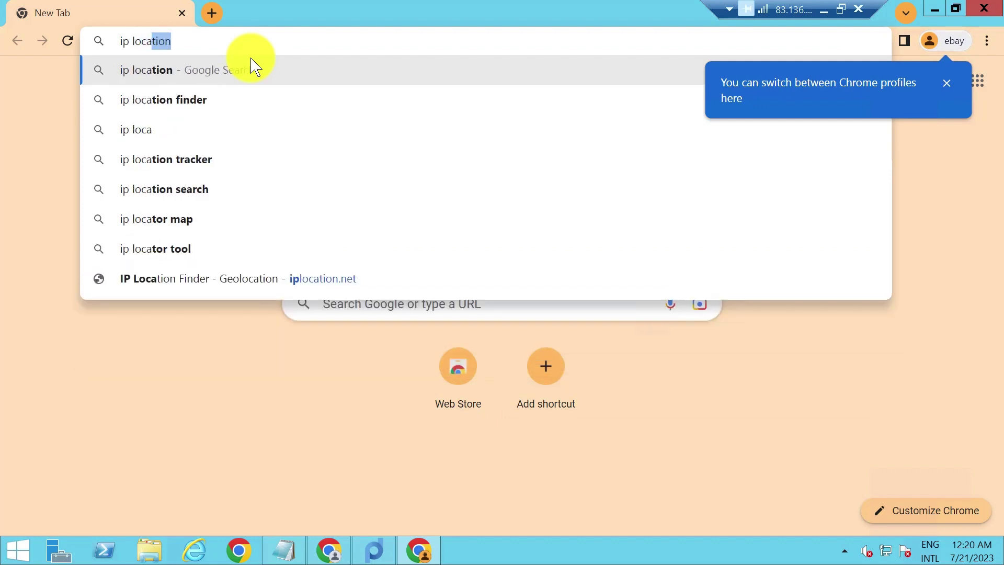
type("tion")
key("Return")
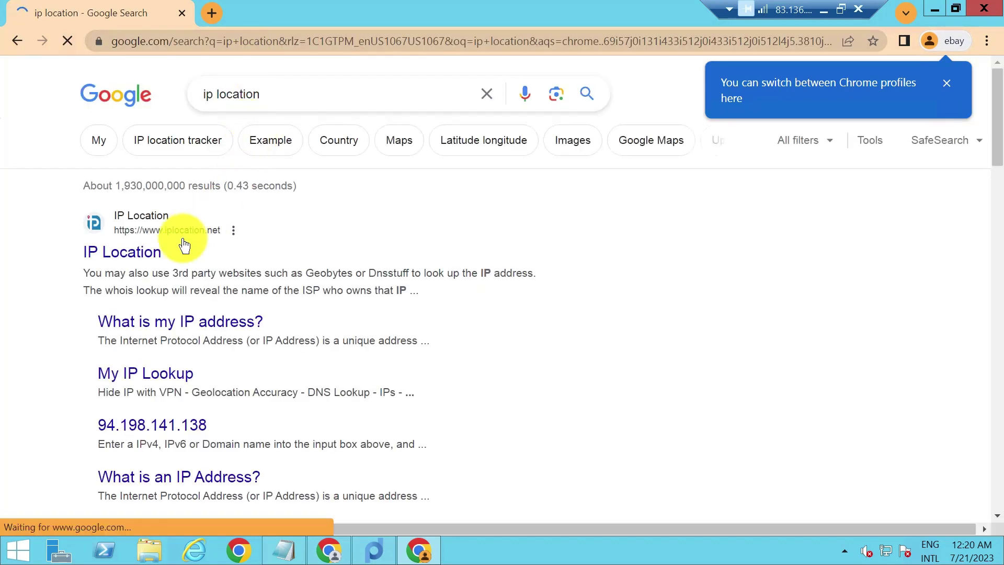
left_click(157, 253)
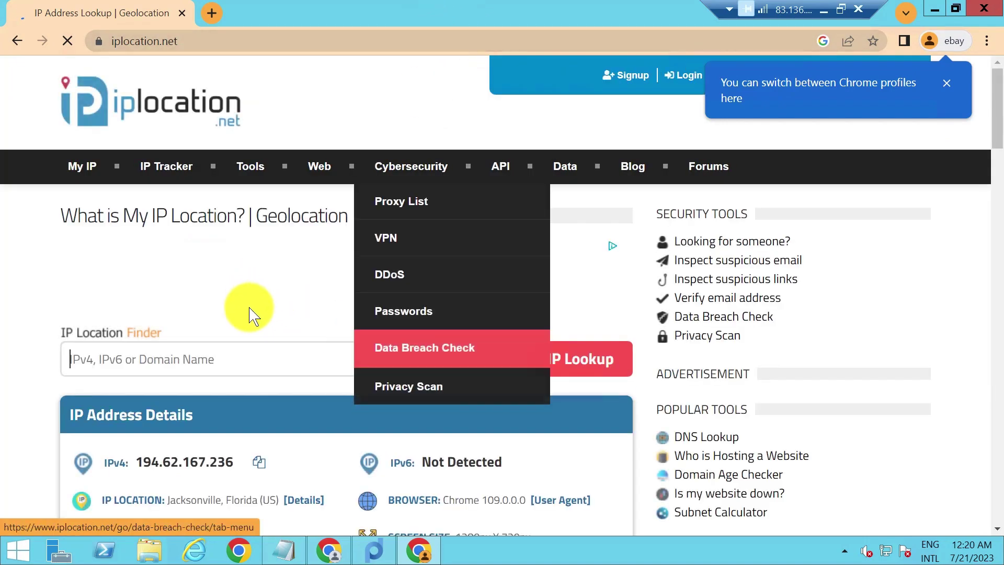
scroll(209, 310, "down", 3)
scroll(258, 231, "down", 5)
scroll(253, 325, "up", 5)
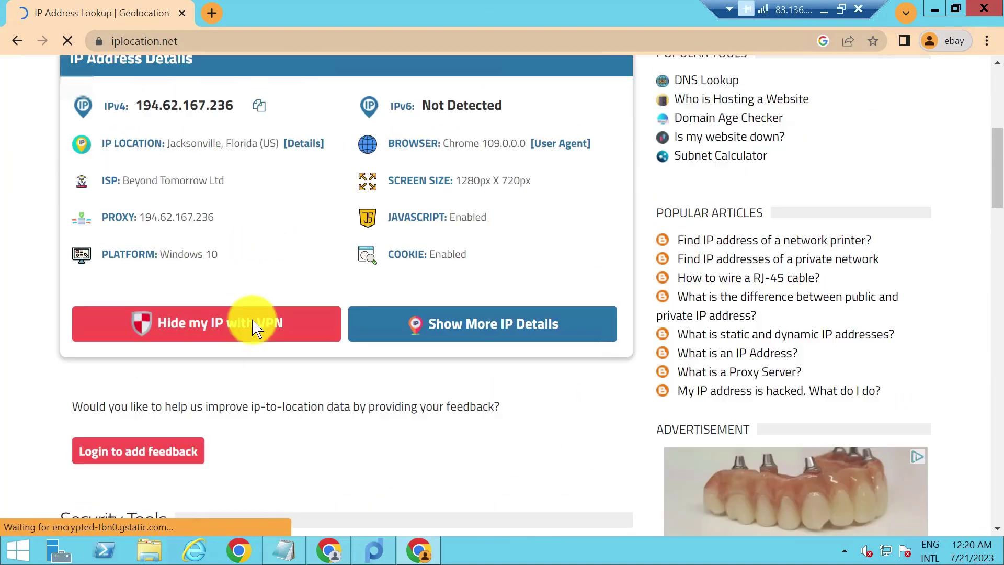
left_click_drag(277, 306, 141, 306)
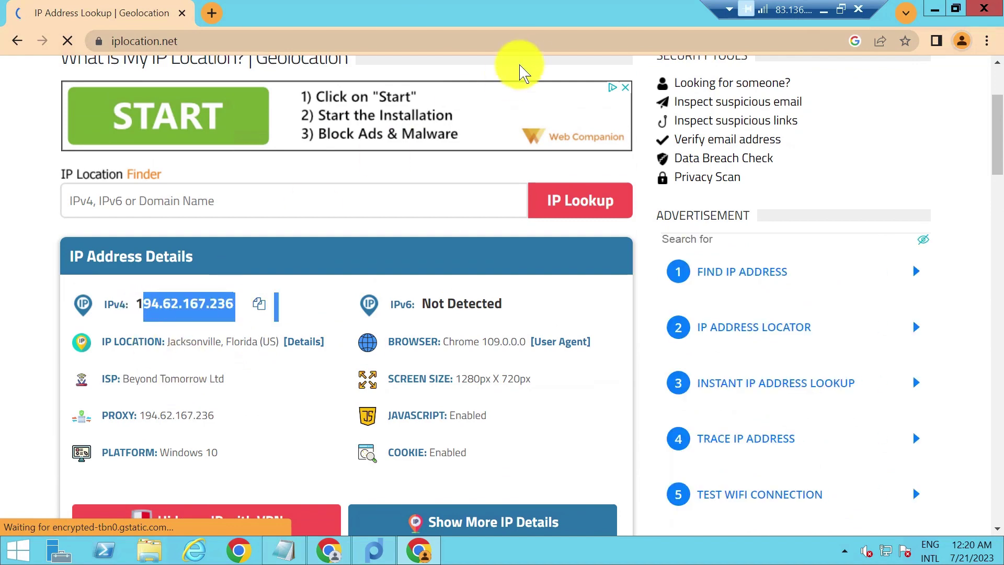
double_click(539, 24)
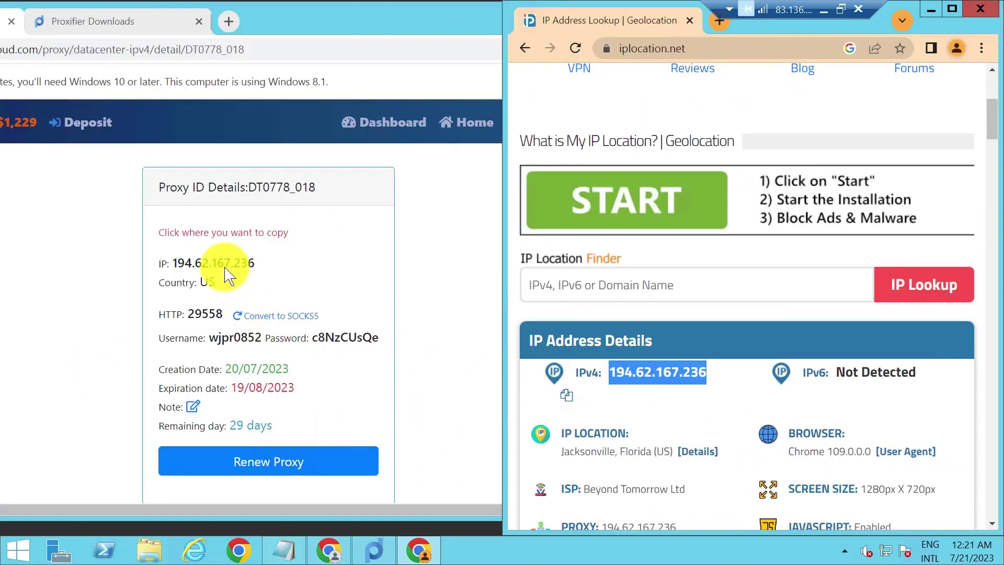
left_click(199, 263)
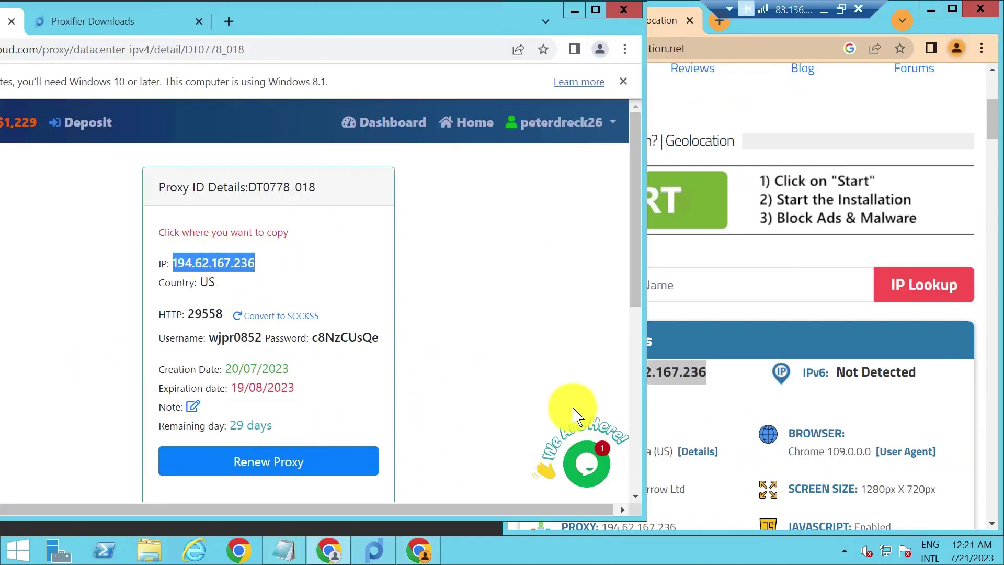
Close the iplocation window and start a new proxification rule named chrome
left_click(810, 30)
left_click(980, 10)
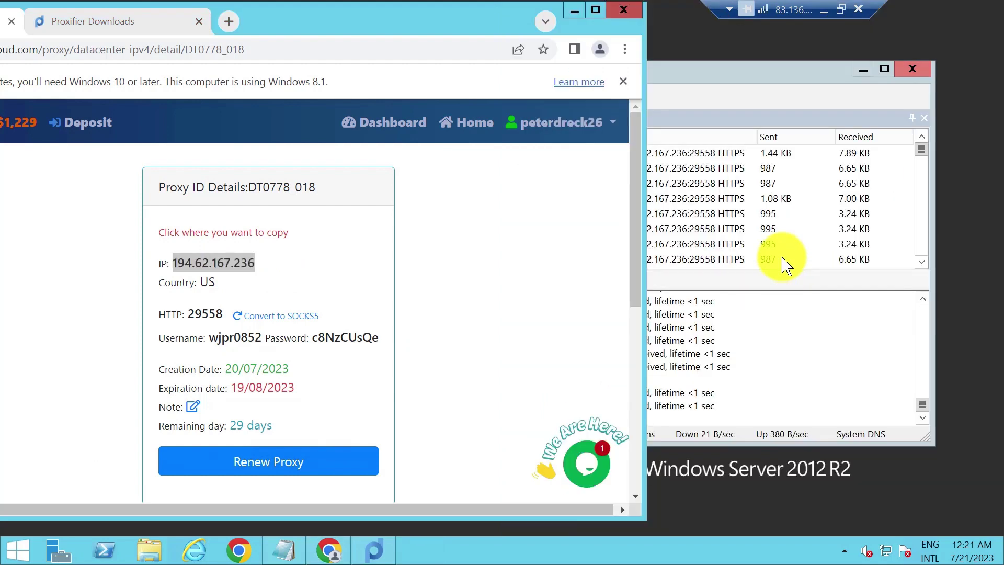
left_click(800, 297)
left_click(359, 96)
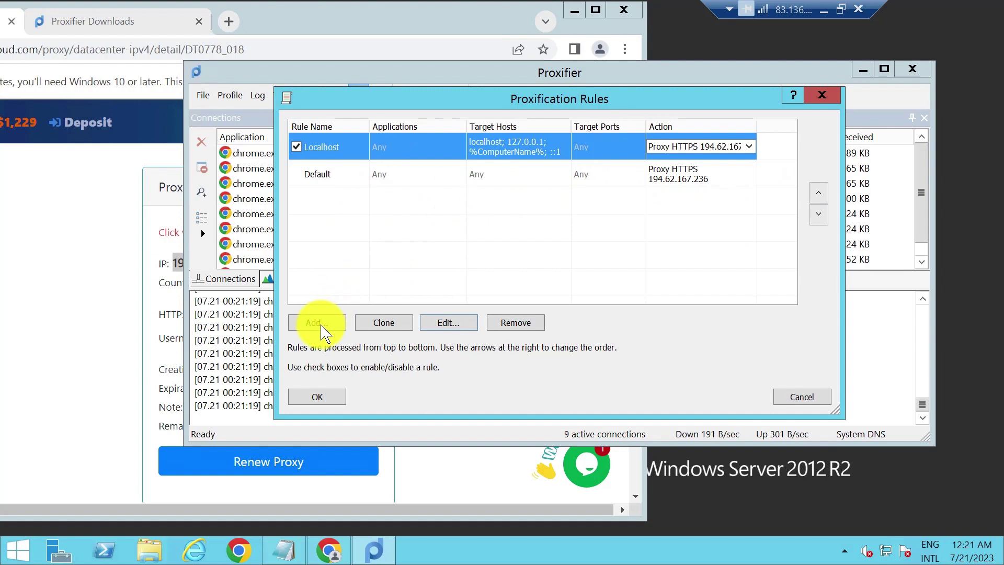
left_click(317, 322)
left_click(549, 146)
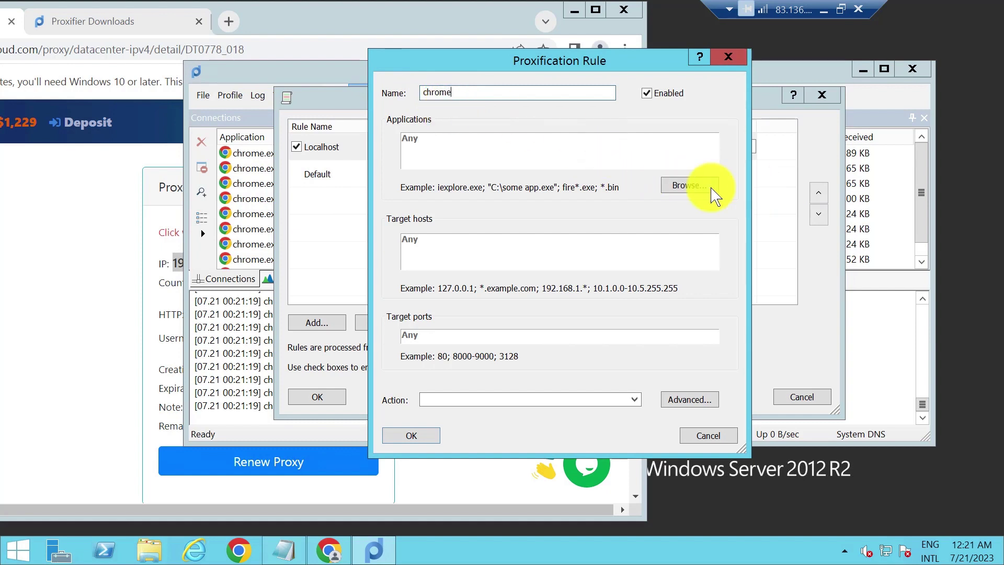
Add Google Chrome as the rule's application, route it through Proxy HTTPS 194.62.167.236, and save
left_click(689, 185)
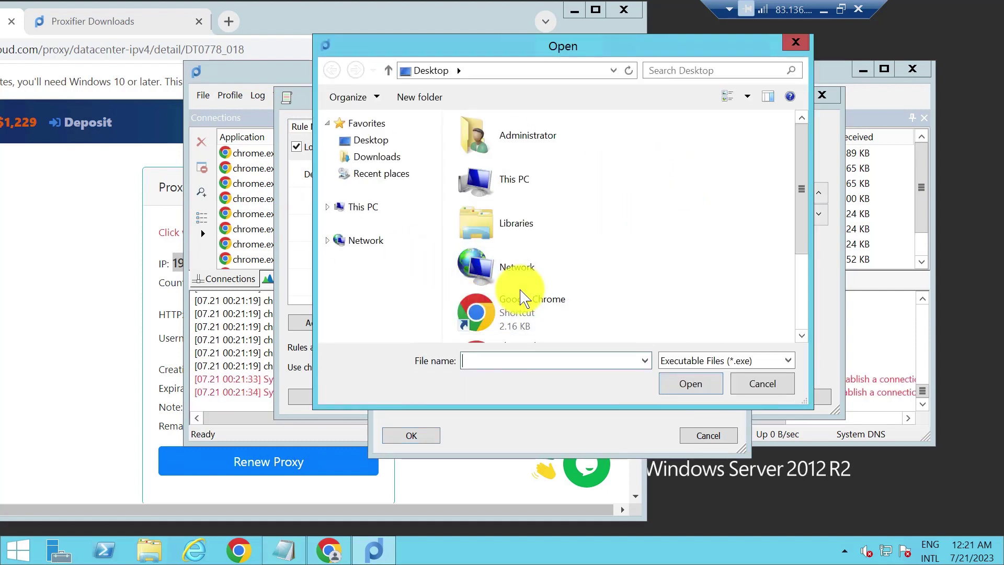
scroll(525, 288, "down", 3)
left_click(528, 219)
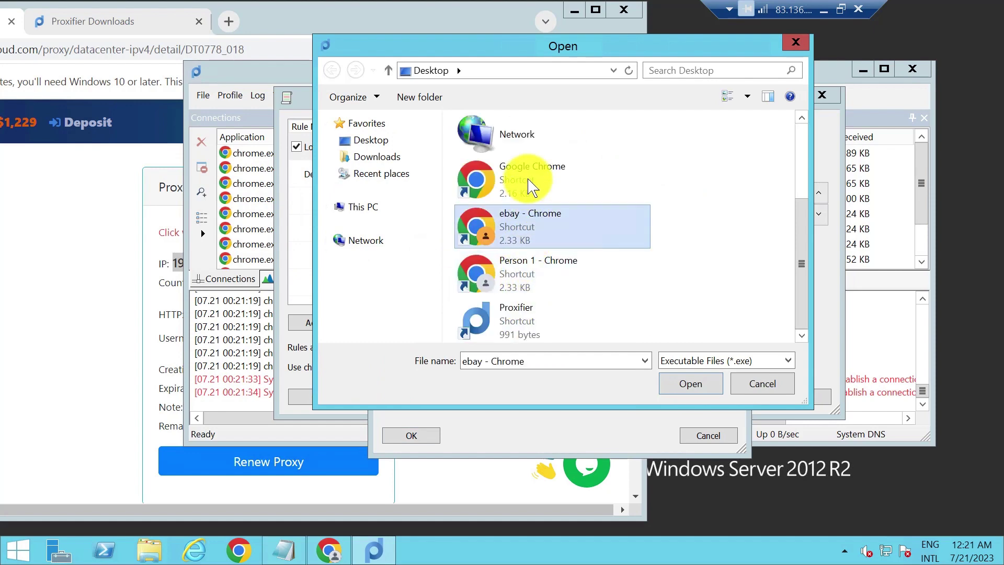
left_click(528, 178)
left_click(526, 264)
left_click(521, 173)
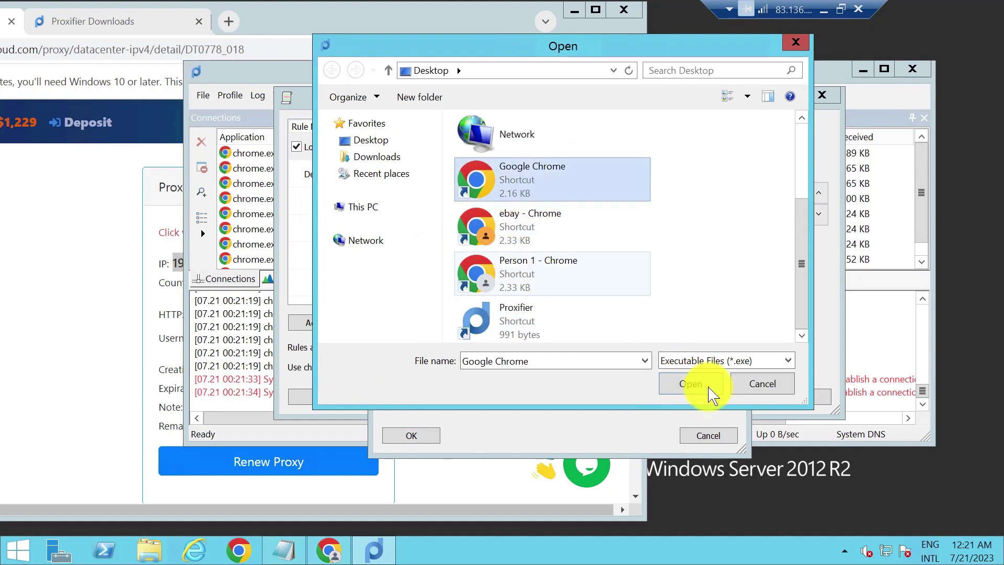
left_click(679, 382)
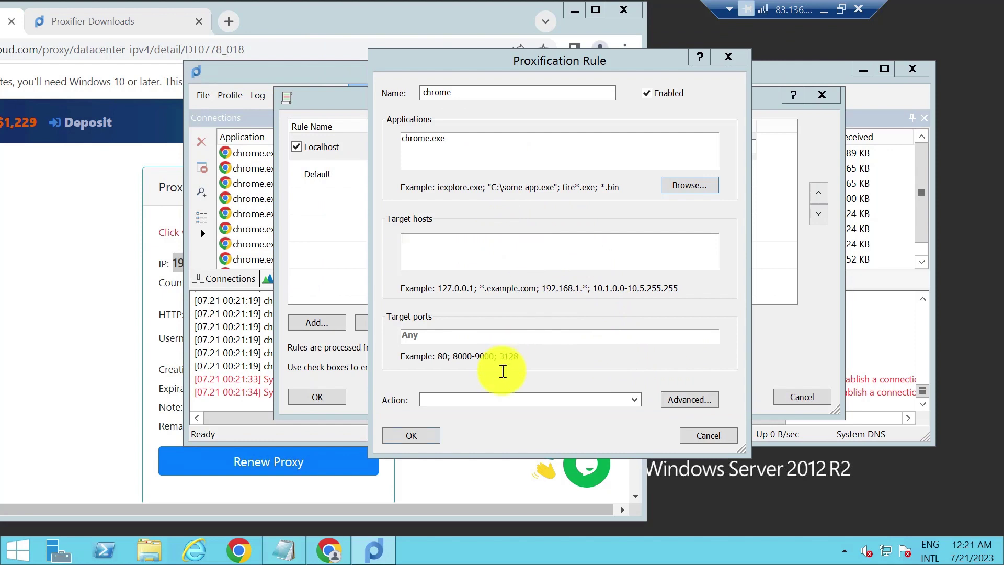
left_click(534, 400)
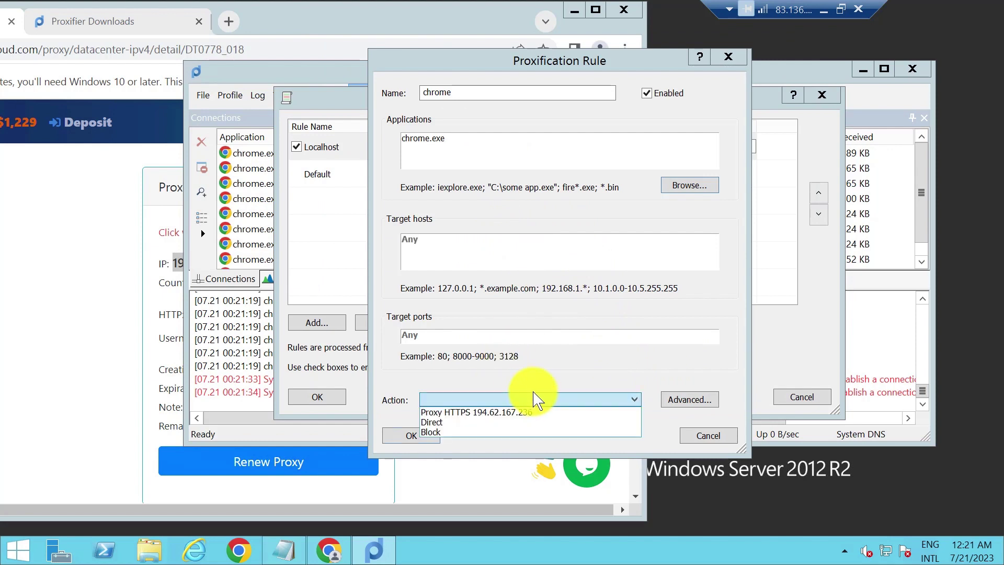
left_click(500, 413)
left_click(411, 436)
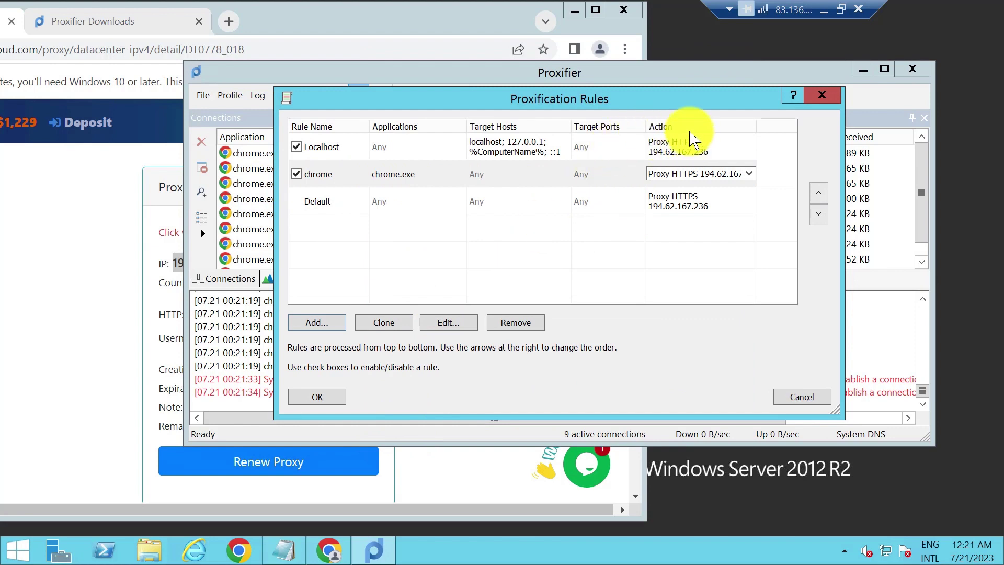
Switch the Localhost and Default rules to Direct, keep chrome.exe on Proxy HTTPS, and apply the rules
left_click(695, 145)
left_click(668, 169)
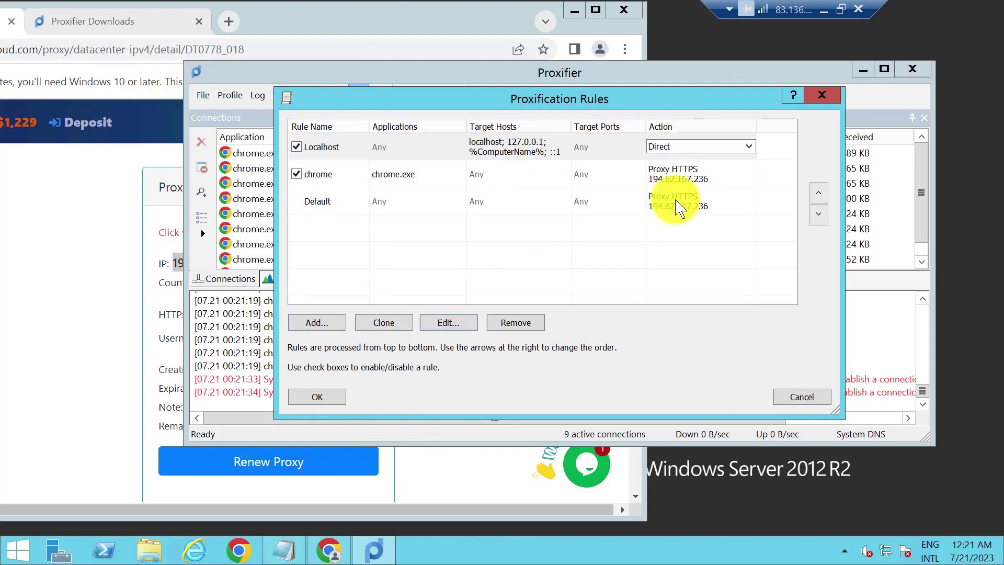
left_click(674, 201)
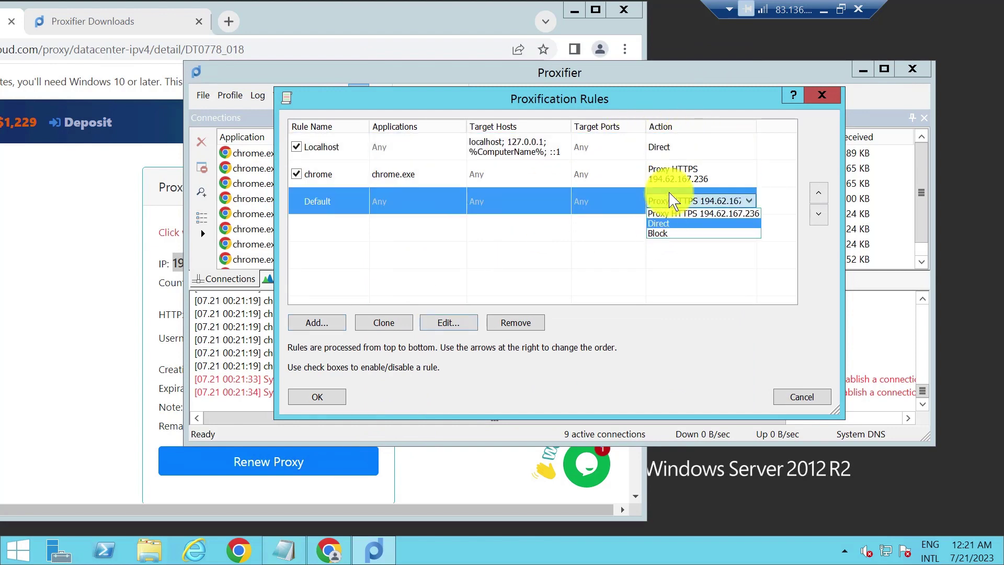
left_click(660, 224)
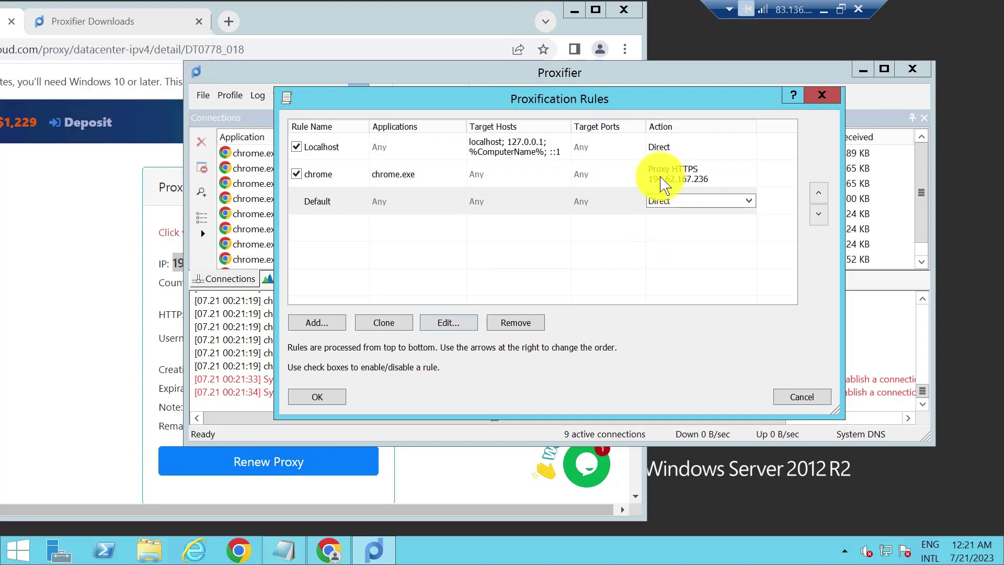
left_click(317, 396)
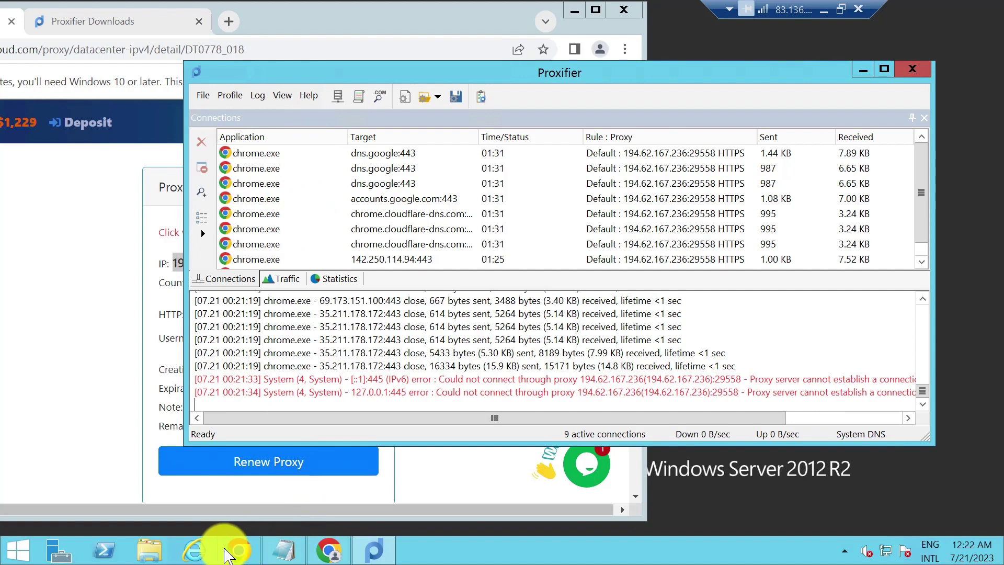
Search 'ip location' in Internet Explorer and confirm iplocation.net shows IPv4 83.136.51.159
left_click(195, 550)
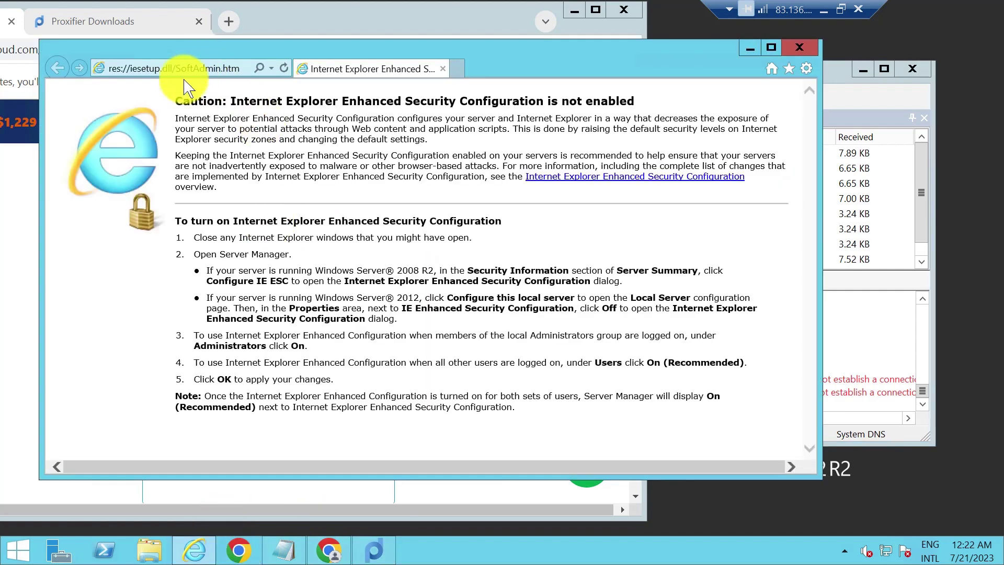
type("i")
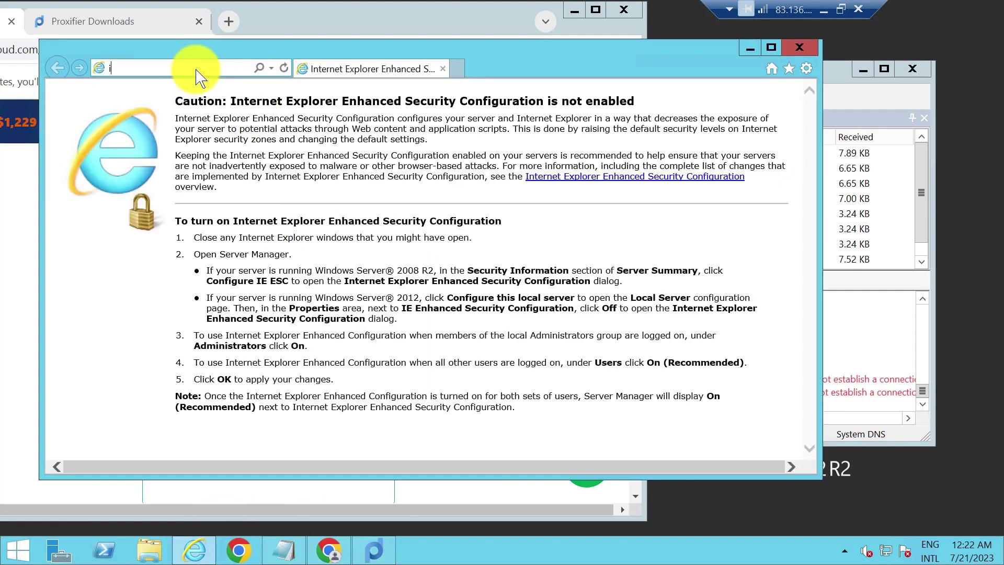
type("p locatio")
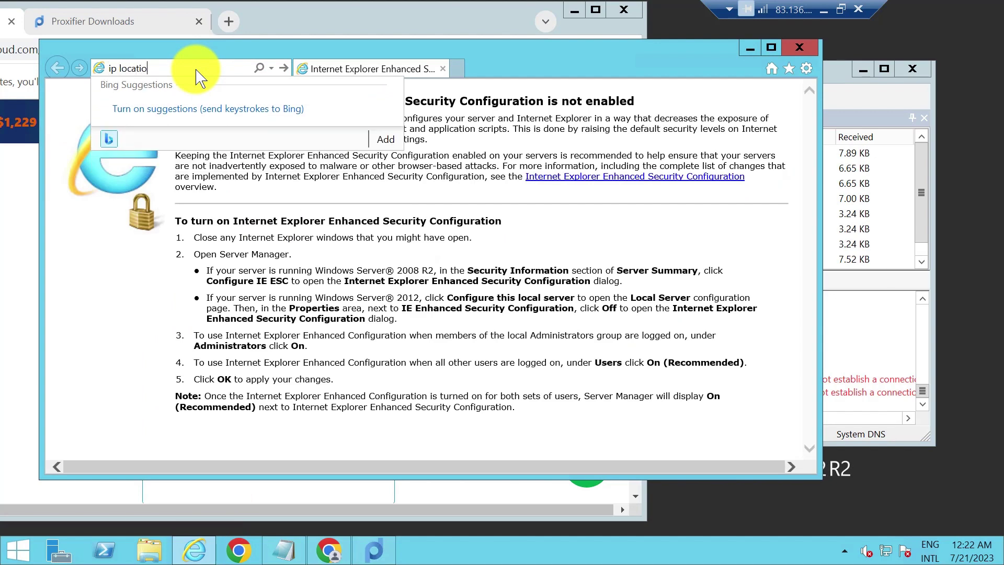
type("n")
key("Return")
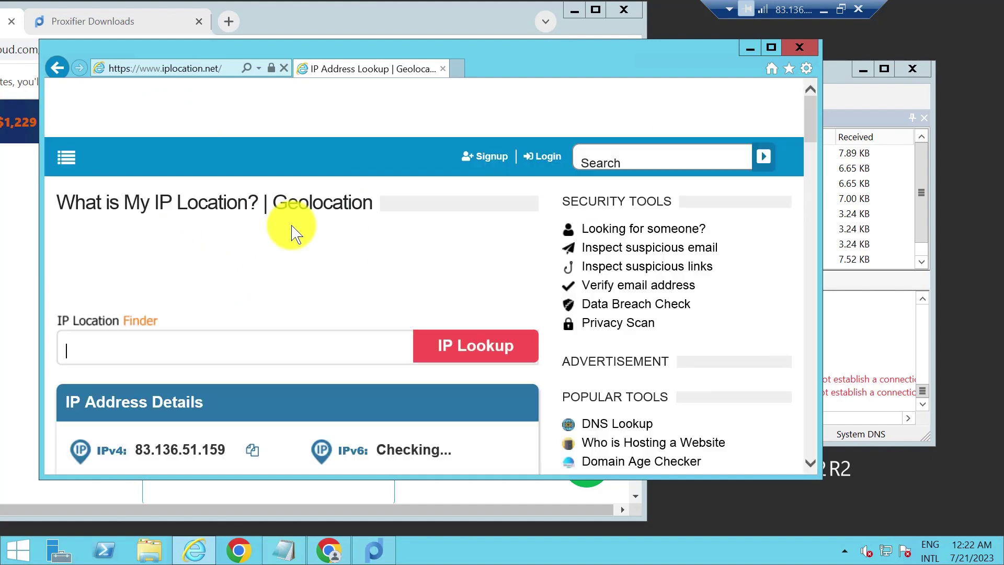
scroll(200, 350, "down", 2)
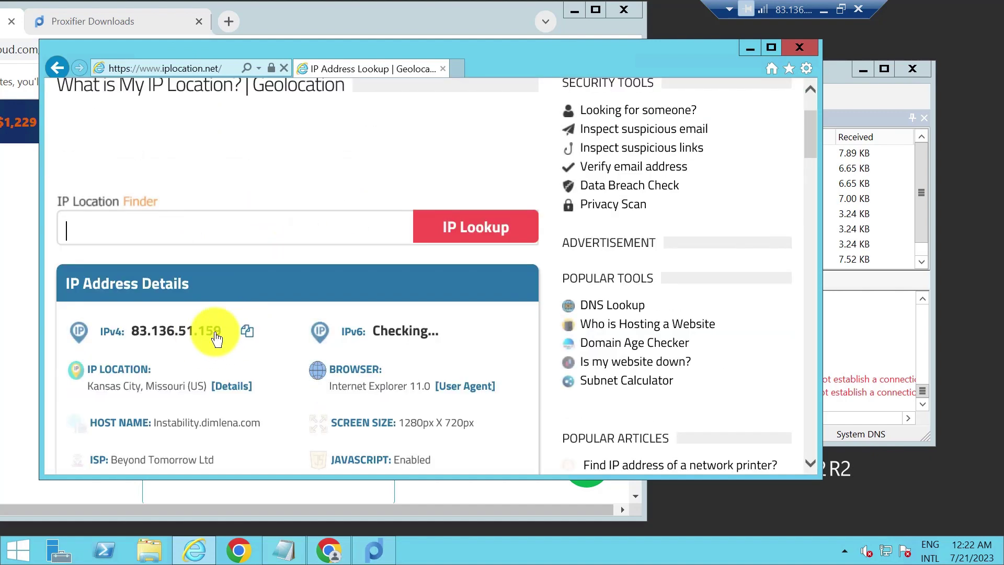
left_click_drag(264, 330, 122, 355)
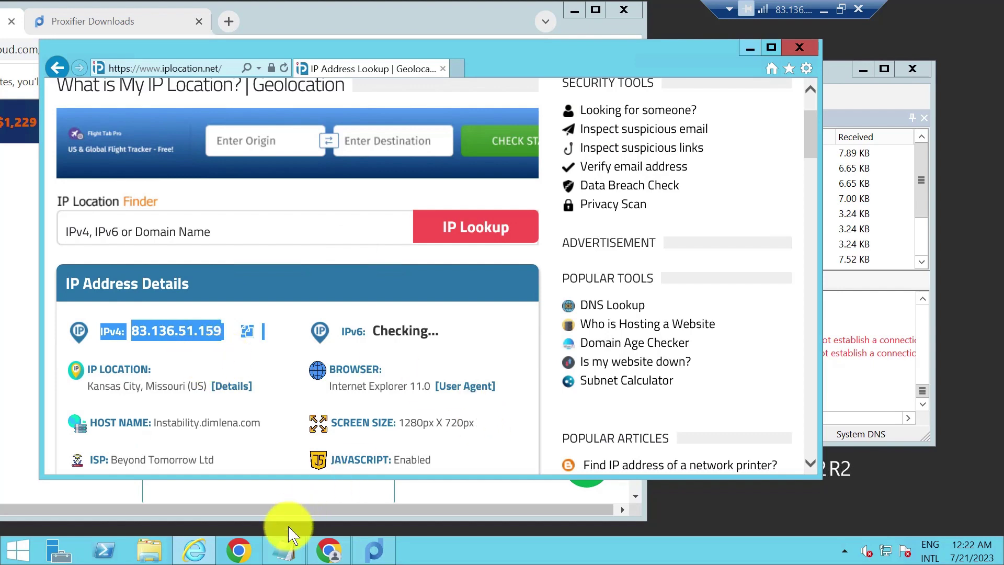
left_click(246, 553)
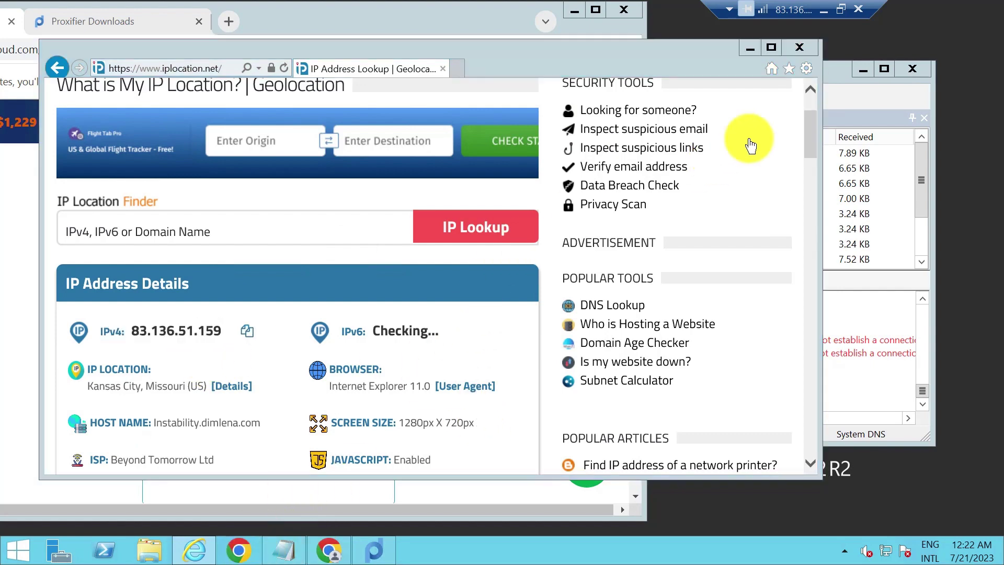
Add a Chrome profile named 'amazon' without an account and dismiss the profile tip
left_click(344, 546)
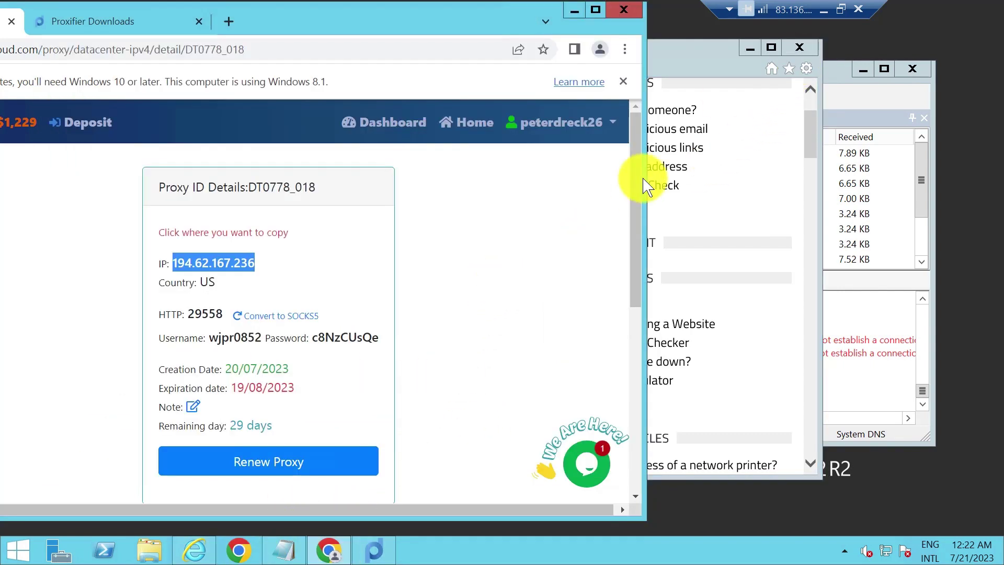
left_click(600, 49)
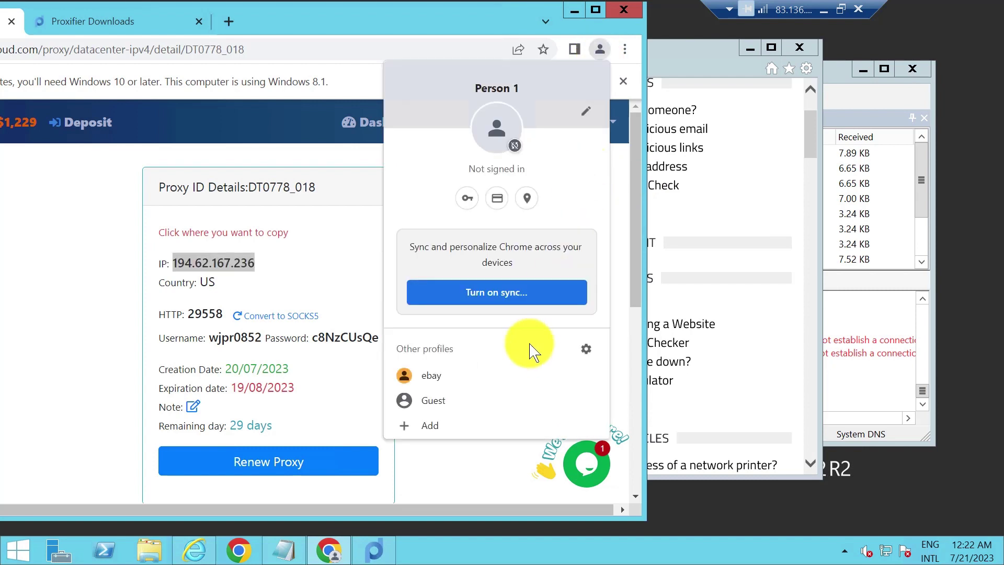
left_click(441, 420)
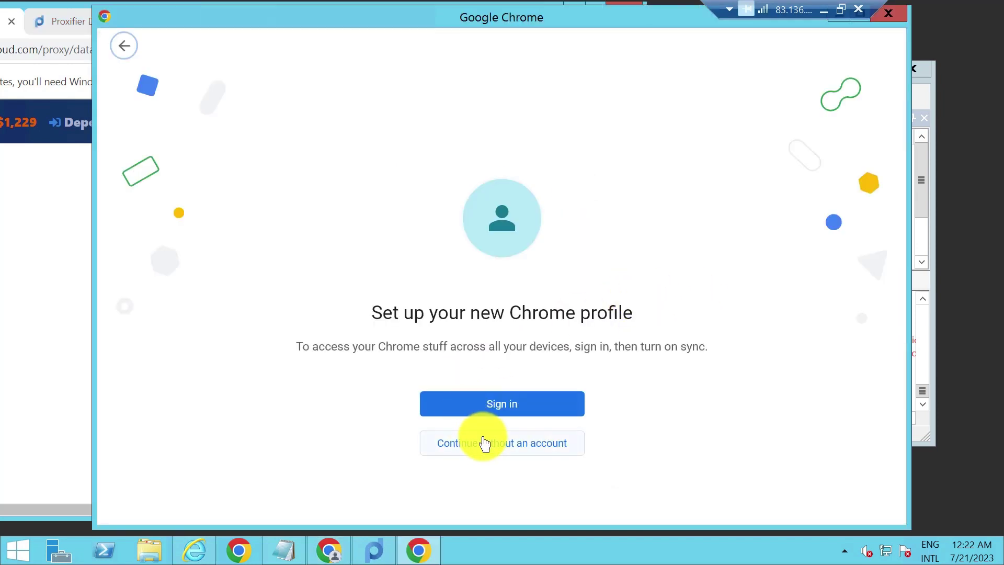
left_click(484, 443)
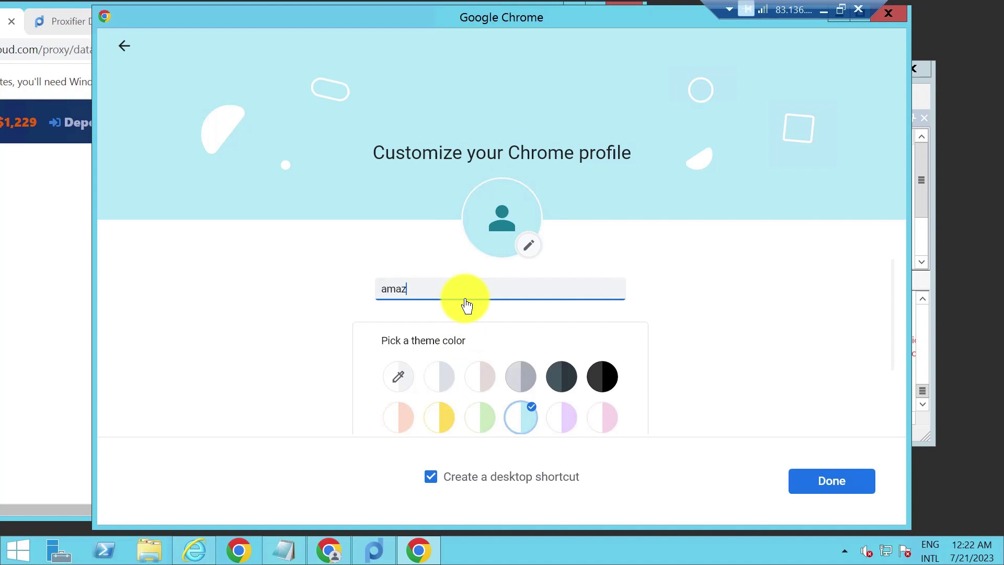
left_click(819, 486)
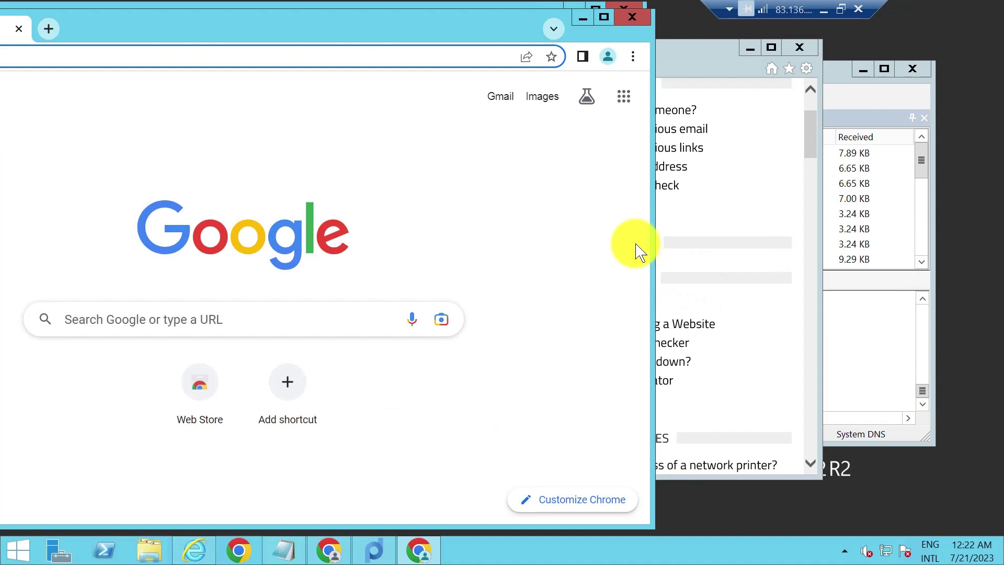
left_click(594, 100)
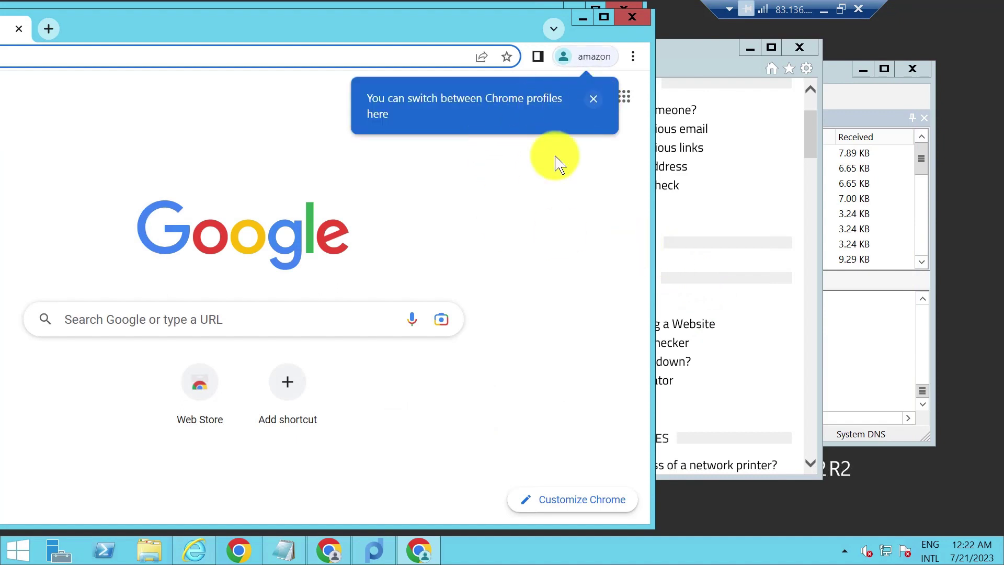
Search 'ip location' in the amazon profile and confirm iplocation.net shows IPv4 194.62.167.236
left_click_drag(361, 30, 455, 40)
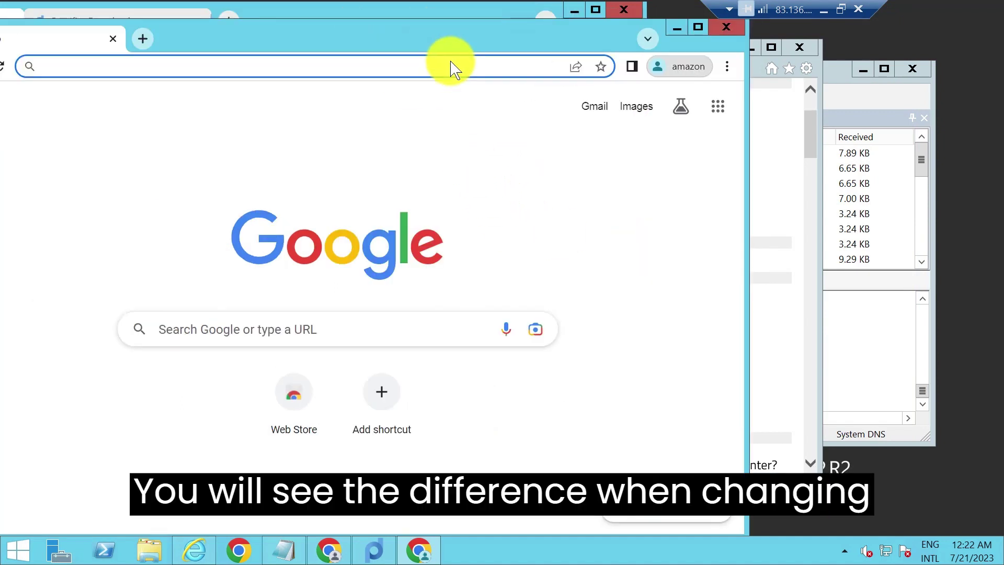
left_click(311, 61)
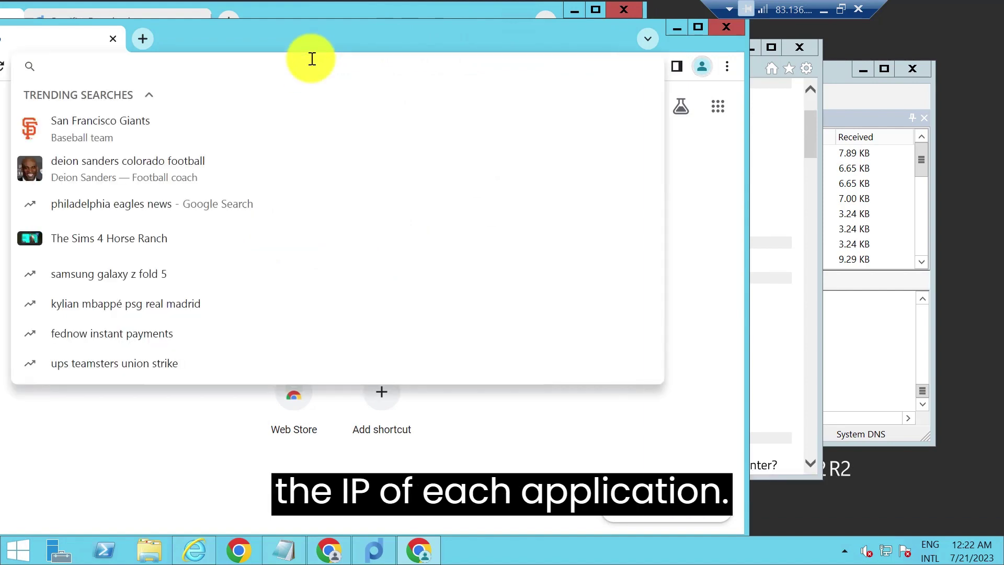
type("ip ")
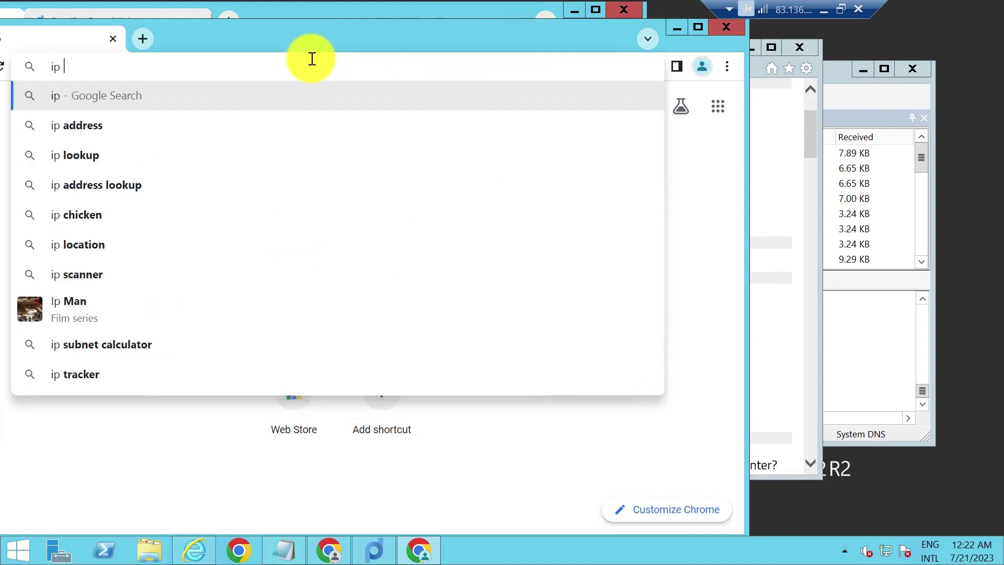
type("locat")
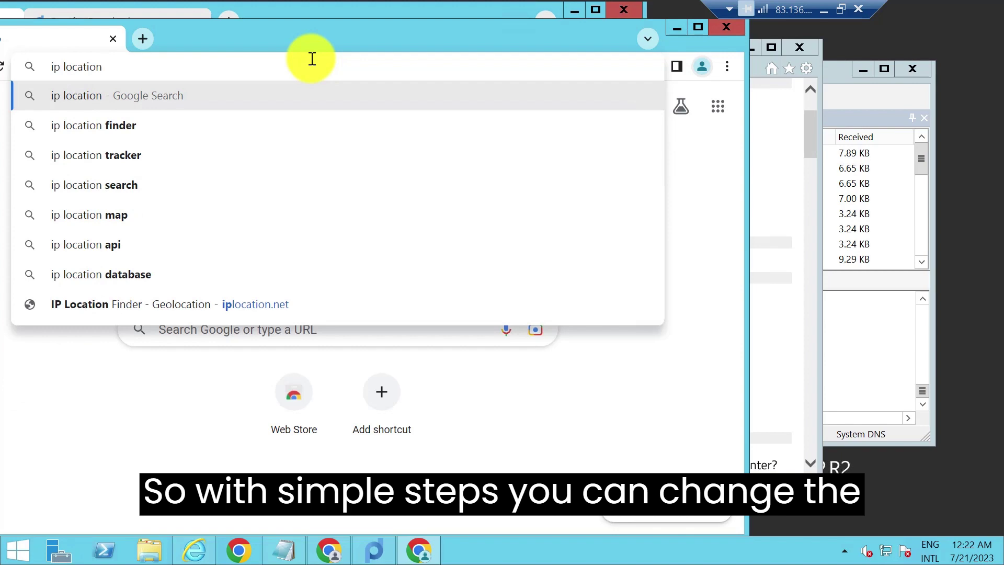
type("ion")
key("Return")
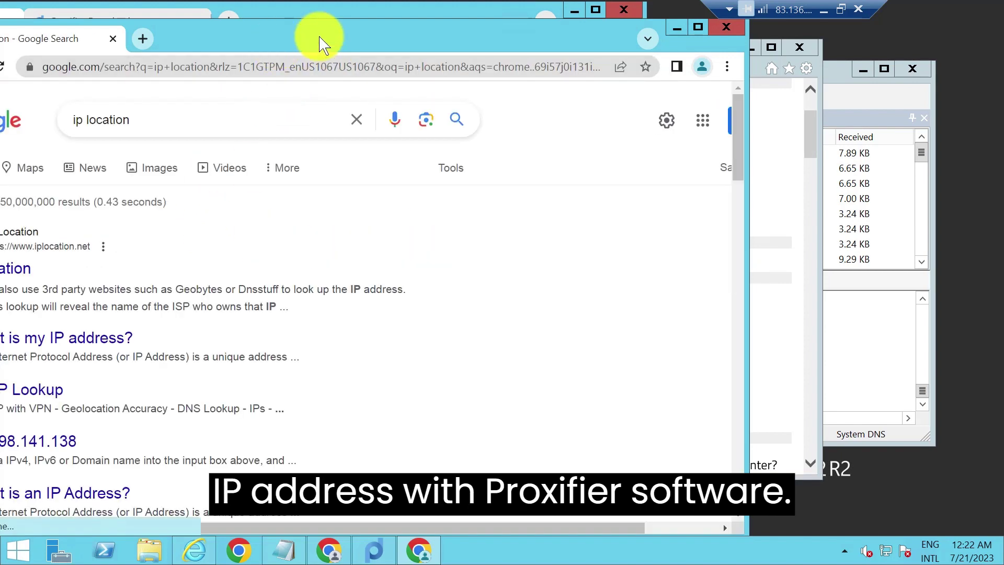
left_click_drag(322, 44, 401, 34)
left_click(110, 250)
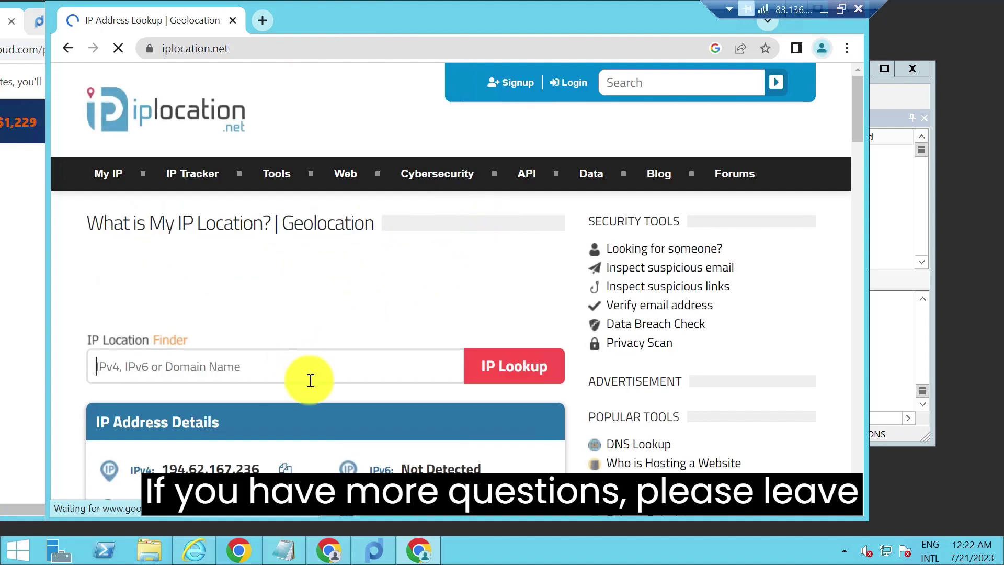
scroll(262, 441, "down", 4)
left_click_drag(162, 236, 264, 236)
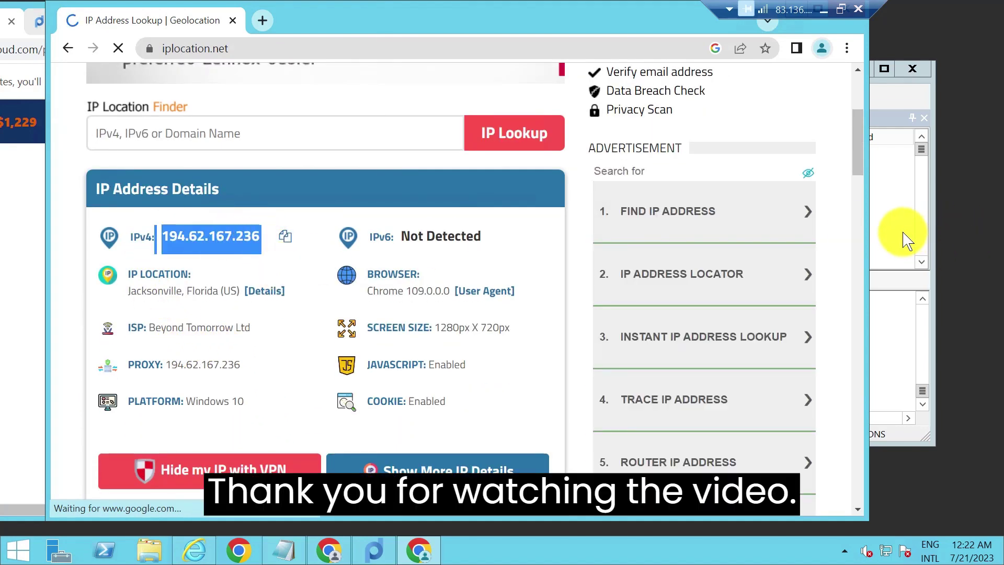